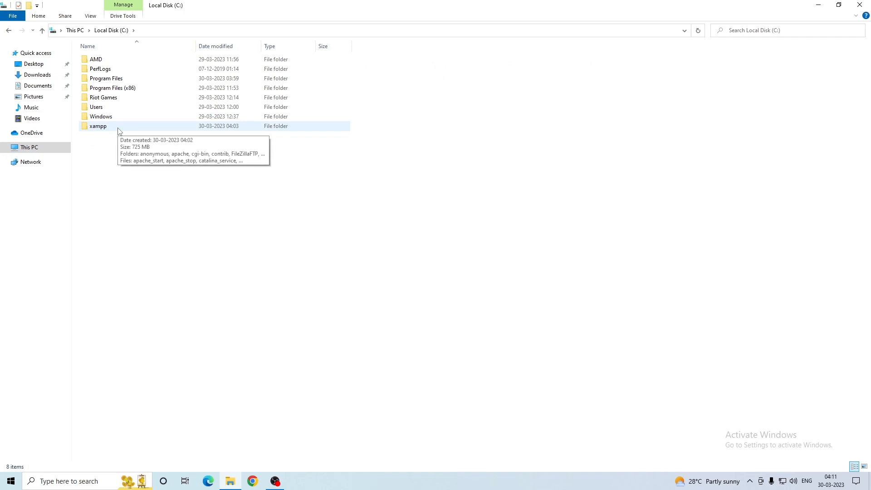
# Open the xampp folder on Local Disk (C:), then bring Chrome forward on the Google home page
pyautogui.doubleClick(118, 128)
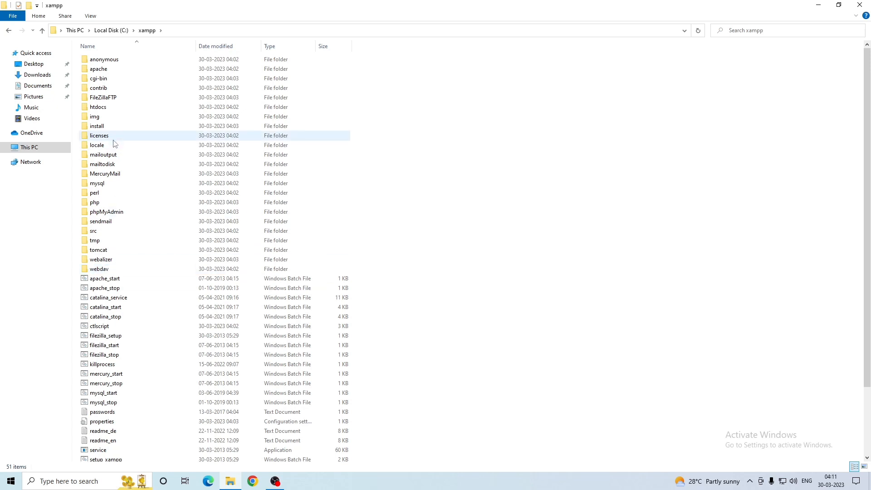
pyautogui.click(252, 480)
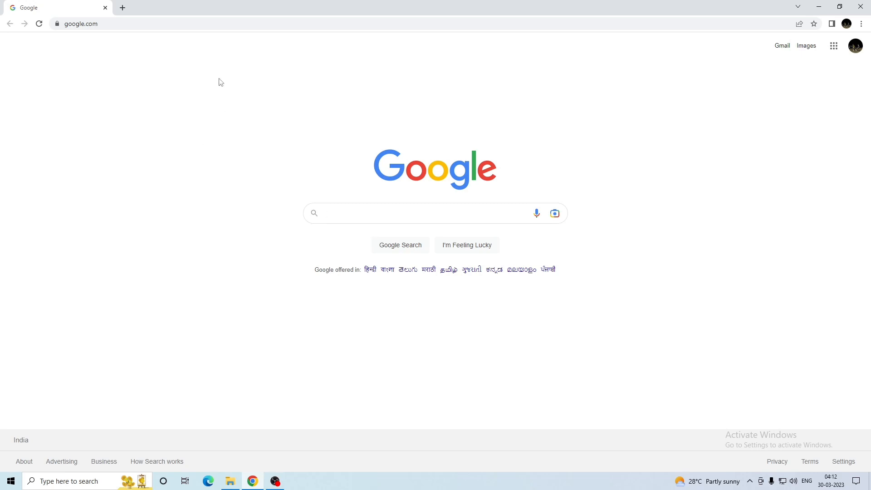
# Search 'wordpress download' and download the WordPress 6.2 zip from wordpress.org in a new tab
pyautogui.write('ord')
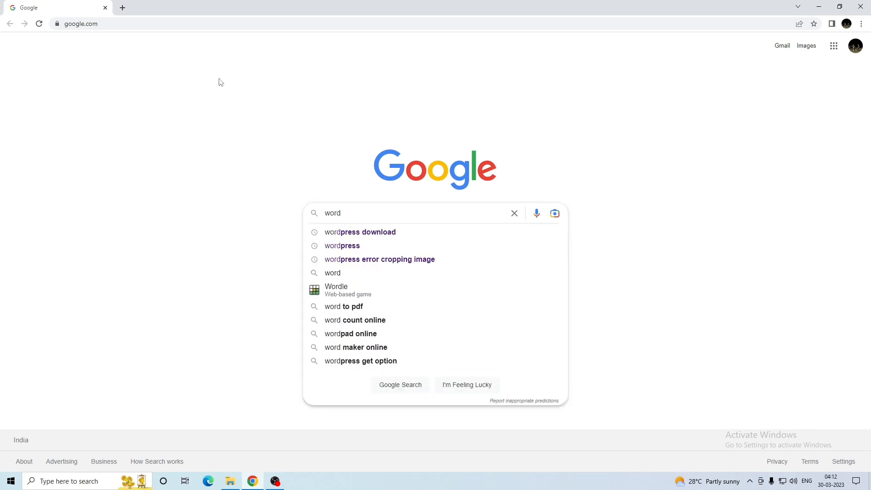
pyautogui.press('Down')
pyautogui.press('Return')
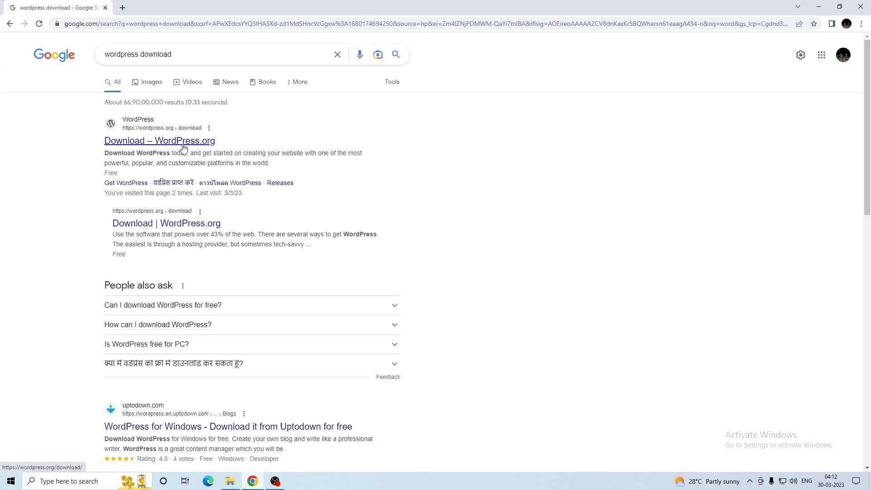
pyautogui.click(128, 133)
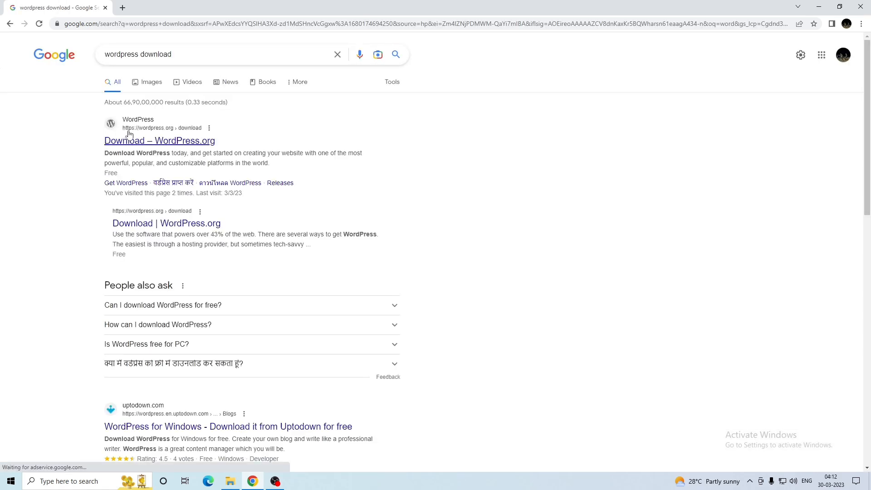
pyautogui.rightClick(184, 144)
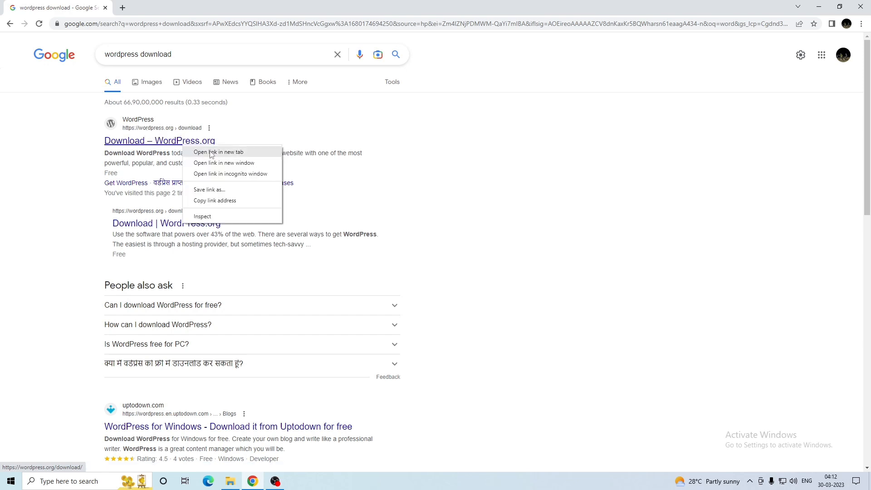
pyautogui.click(211, 152)
pyautogui.click(156, 5)
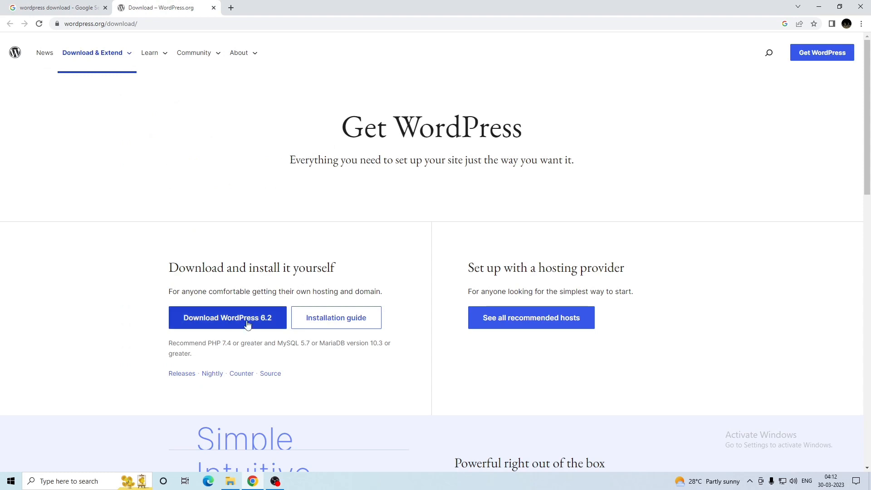
pyautogui.click(244, 319)
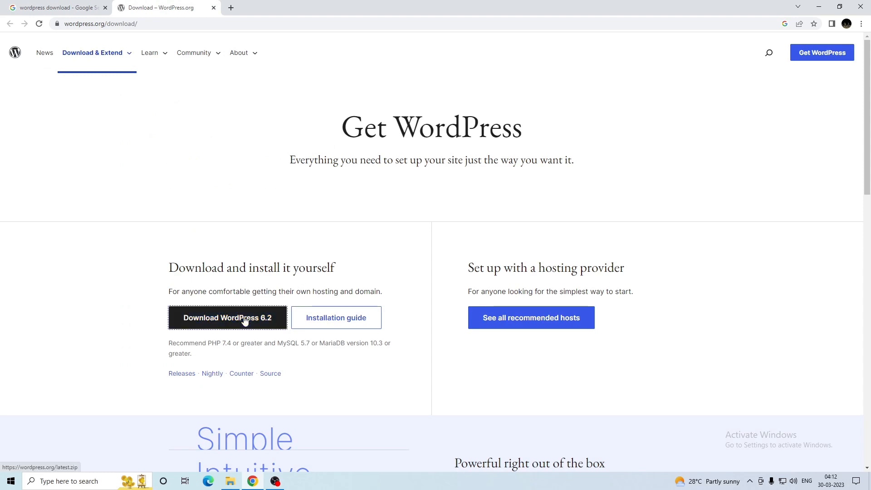
pyautogui.click(547, 135)
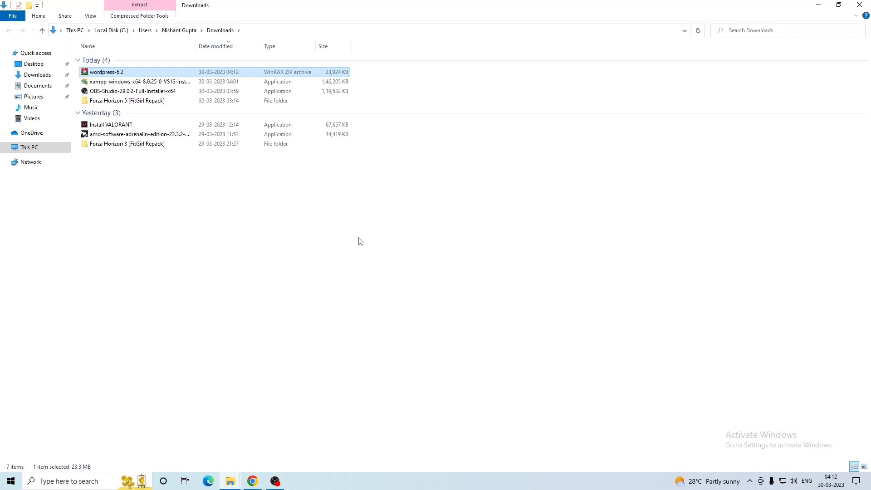
# Extract wordpress-6.2.zip into Downloads and delete the zip file
pyautogui.rightClick(109, 74)
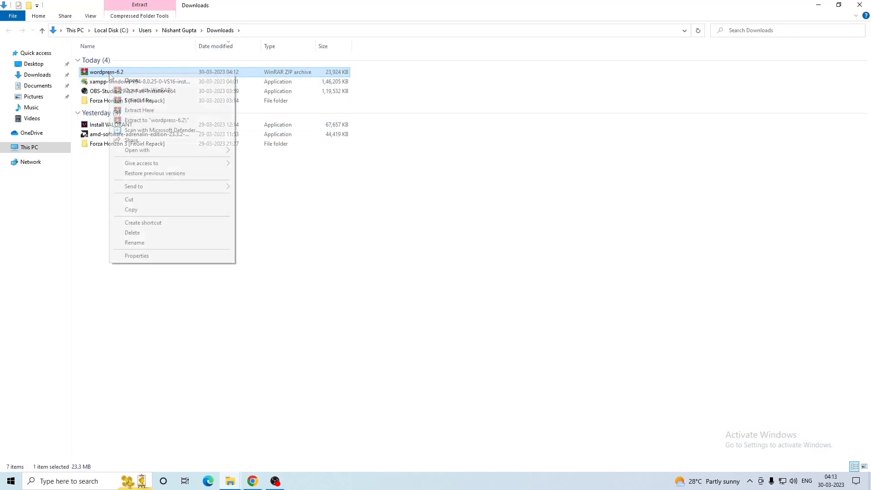
pyautogui.click(140, 111)
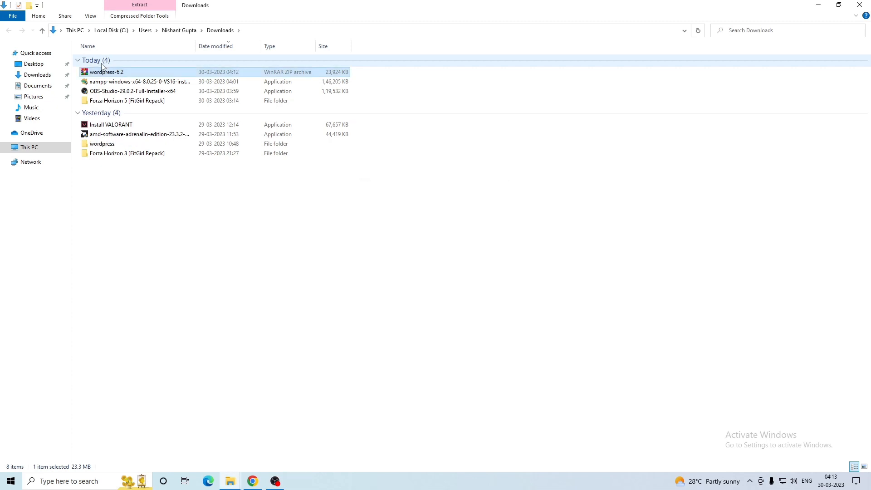
pyautogui.press('Delete')
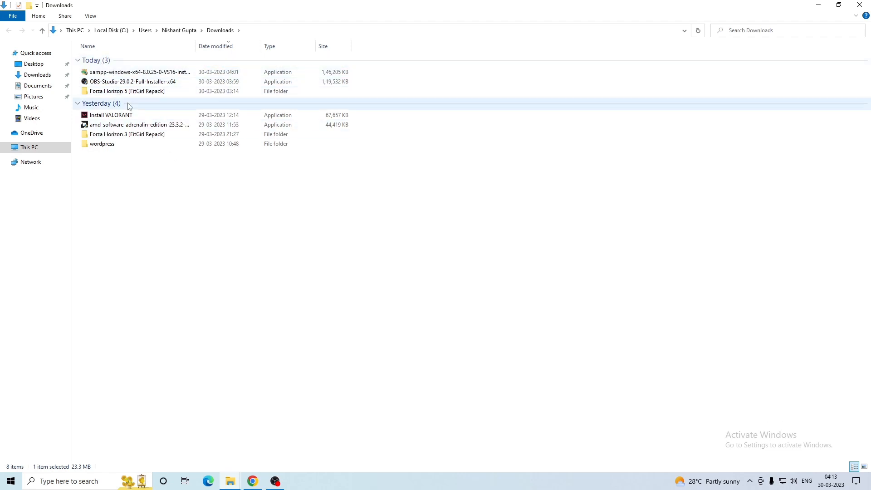
# Open the extracted wordpress folder, select all its files, and return to Downloads
pyautogui.click(121, 145)
pyautogui.doubleClick(121, 145)
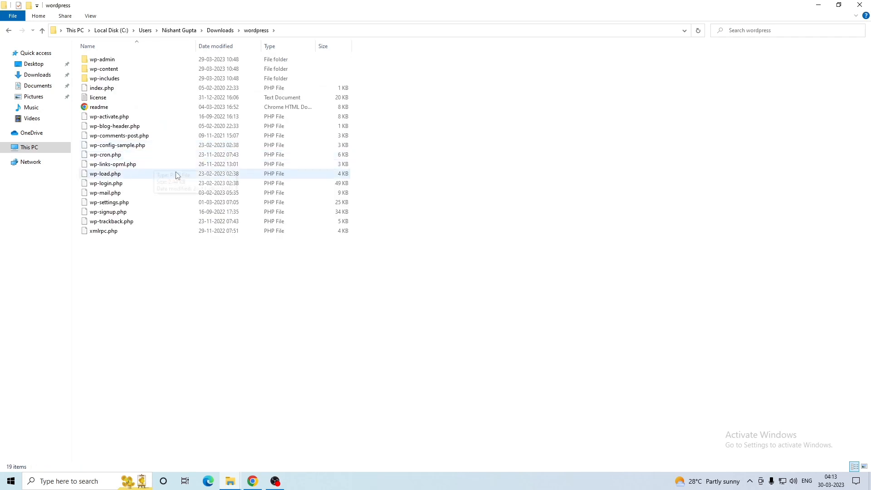
pyautogui.hotkey('alt', 'Left')
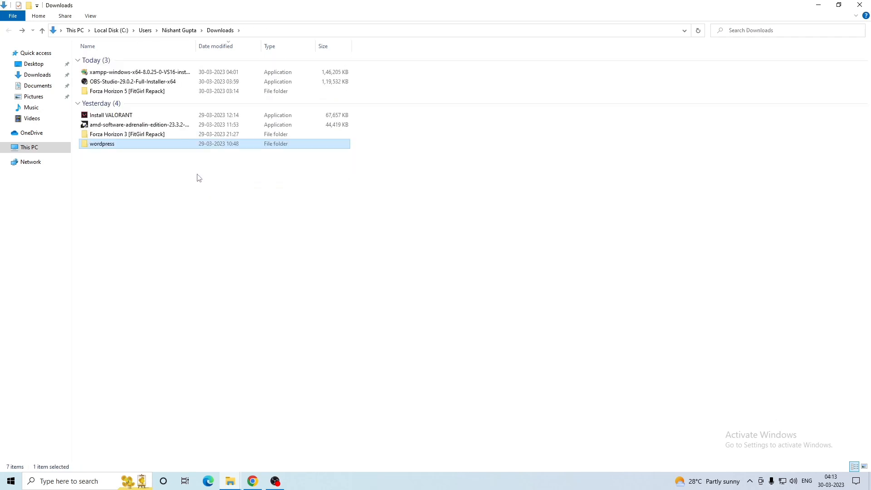
pyautogui.click(209, 204)
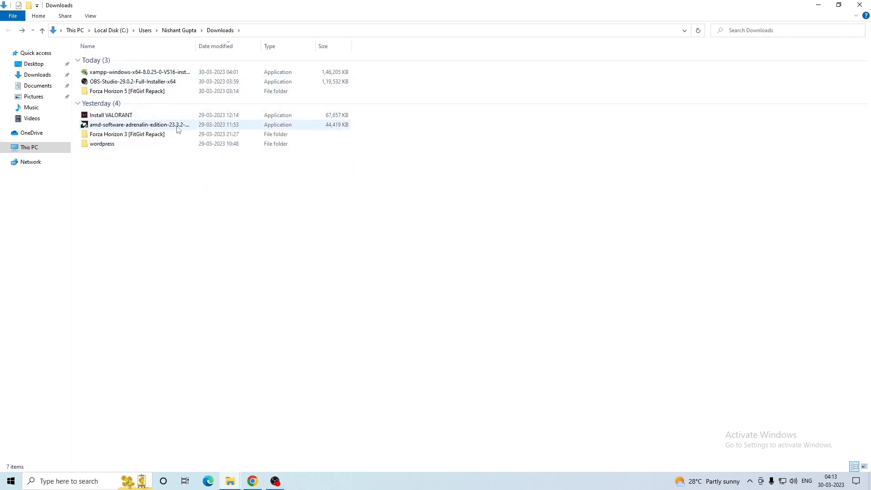
pyautogui.click(252, 480)
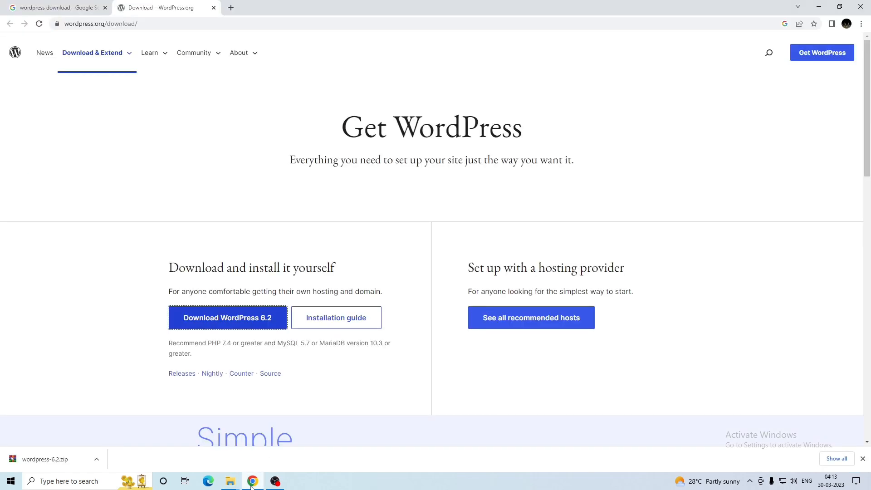
pyautogui.click(253, 481)
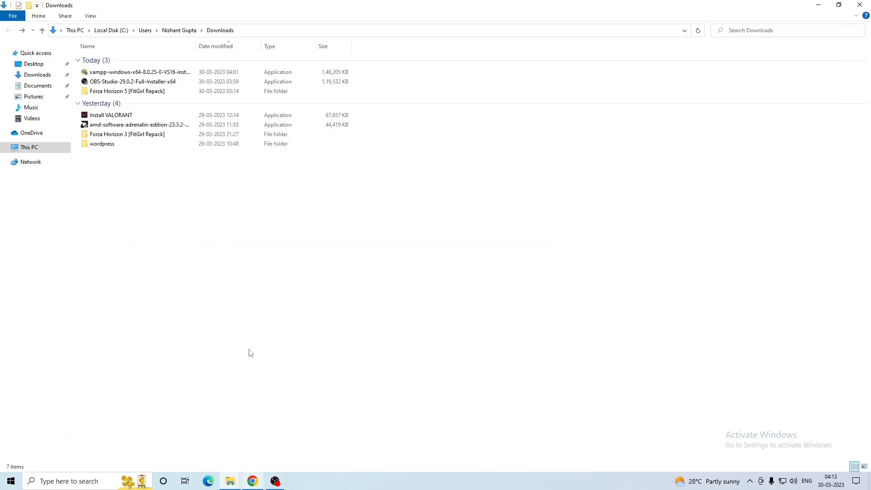
pyautogui.click(111, 147)
pyautogui.doubleClick(112, 148)
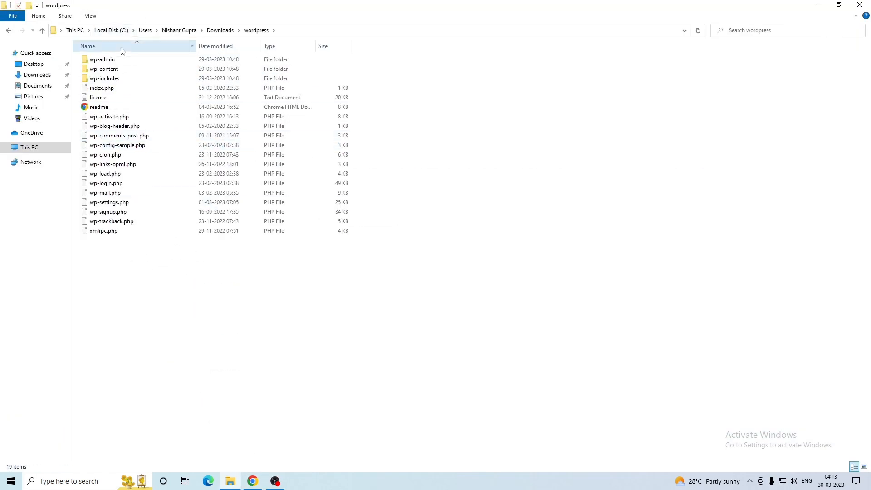
pyautogui.moveTo(173, 321); pyautogui.dragTo(118, 60)
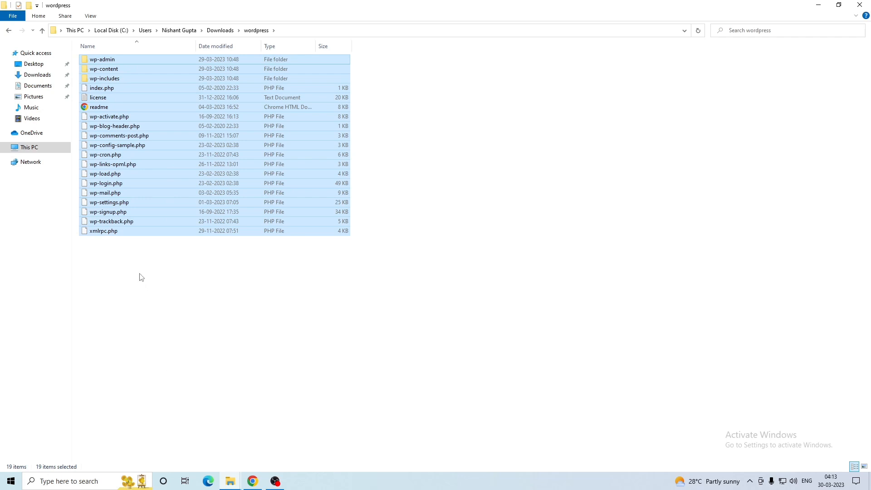
pyautogui.hotkey('alt', 'Left')
# Copy the wordpress folder from Downloads into C:\xampp\htdocs
pyautogui.click(114, 145)
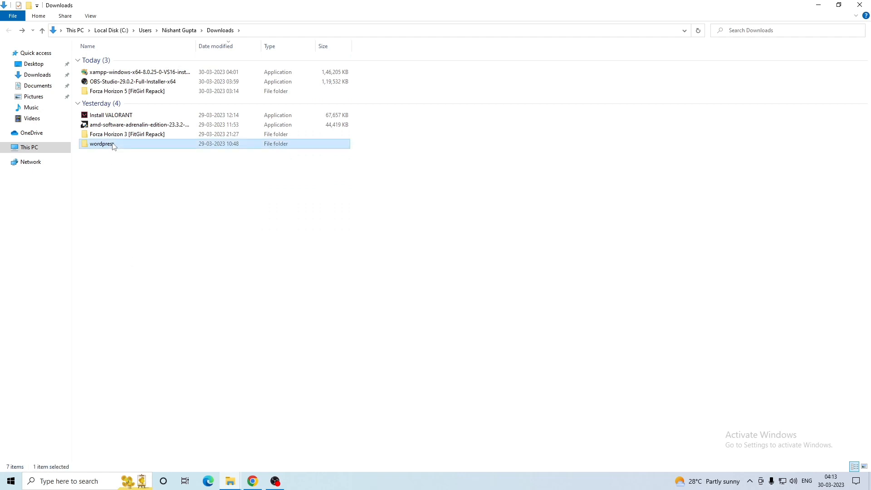
pyautogui.click(27, 147)
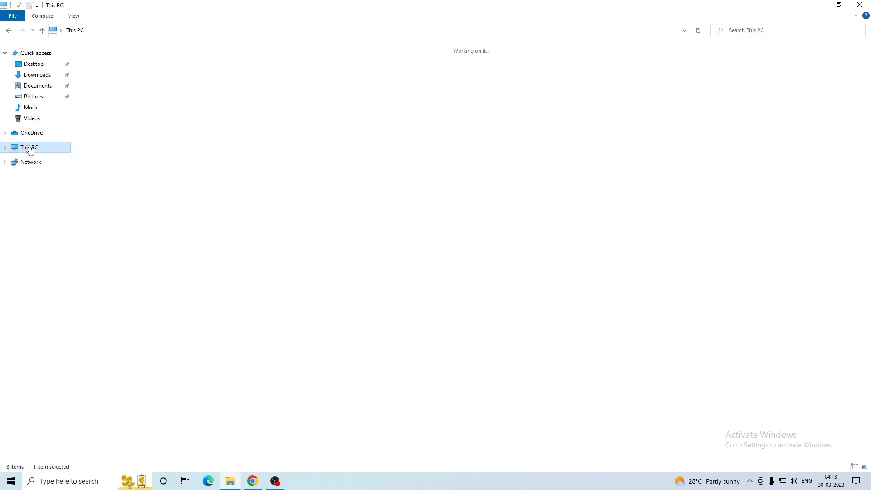
pyautogui.doubleClick(113, 132)
pyautogui.doubleClick(113, 130)
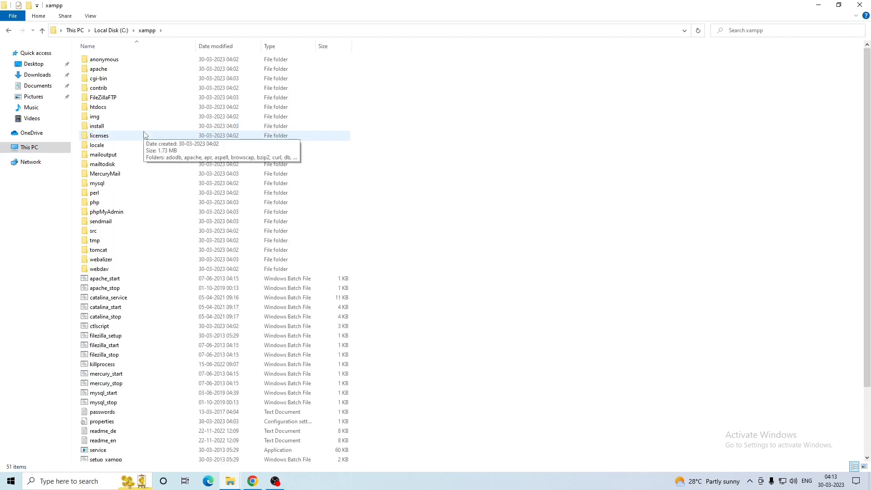
pyautogui.click(93, 111)
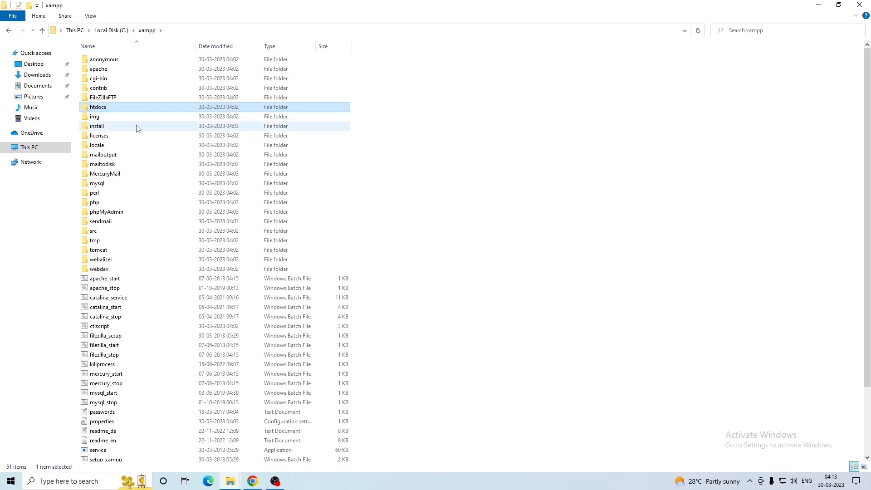
pyautogui.doubleClick(111, 109)
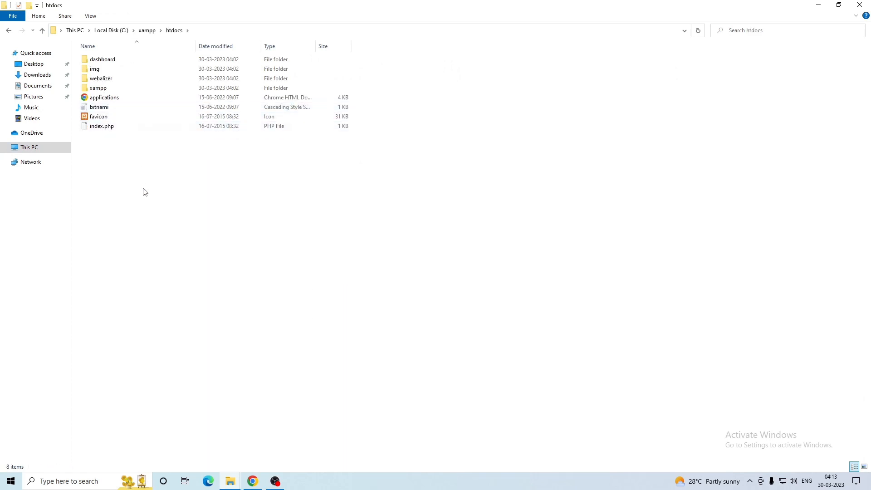
pyautogui.hotkey('ctrl', 'v')
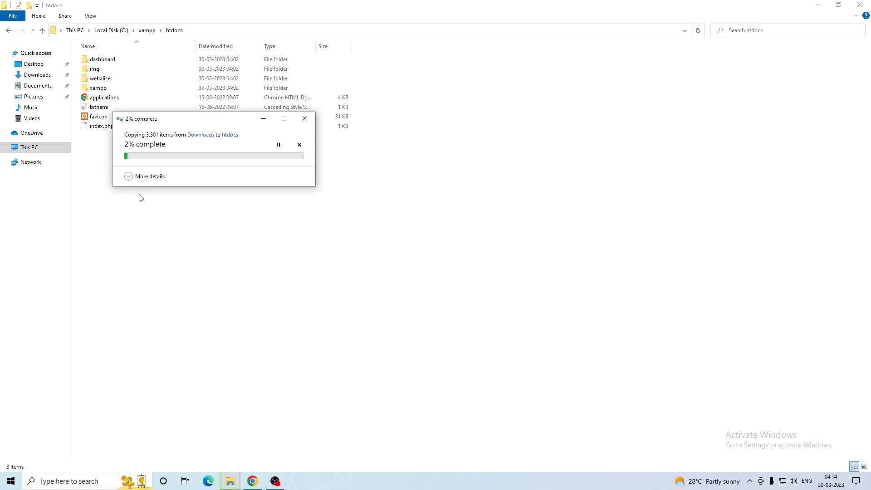
pyautogui.click(142, 177)
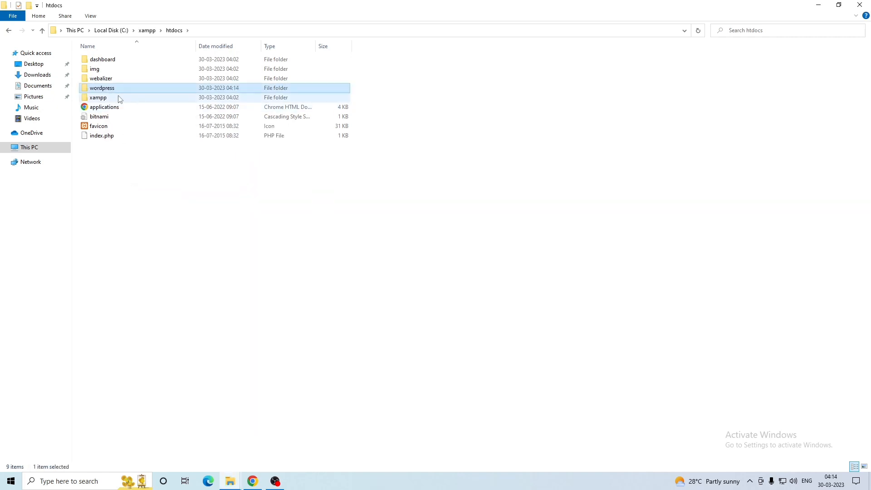
# Open the copied wordpress folder in htdocs to confirm its files arrived, then return
pyautogui.doubleClick(117, 89)
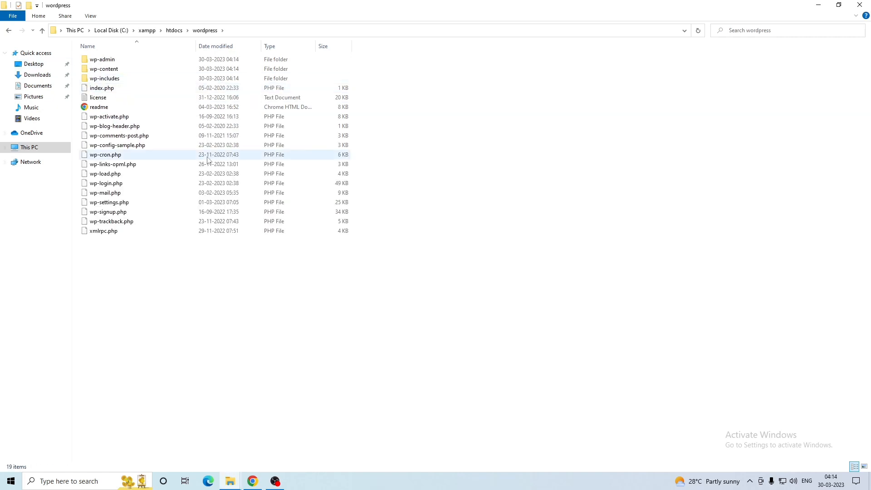
pyautogui.hotkey('alt', 'Left')
pyautogui.click(171, 251)
pyautogui.click(96, 90)
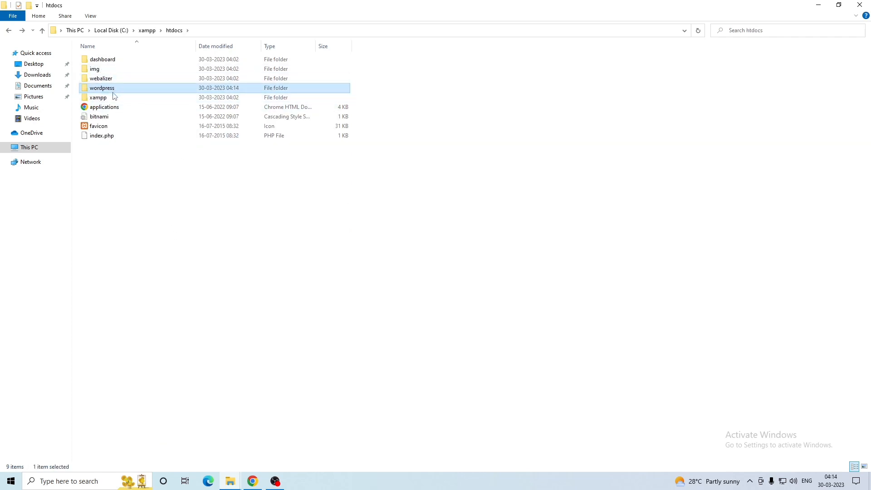
pyautogui.doubleClick(112, 89)
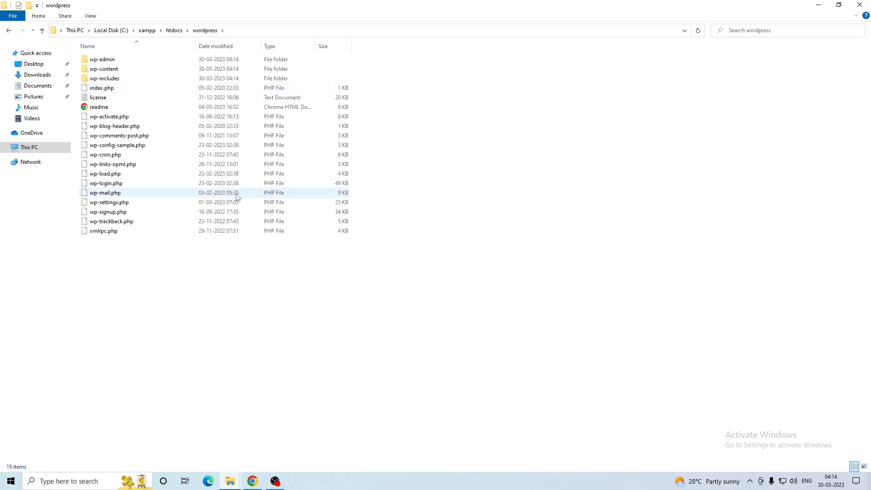
pyautogui.press('BackSpace')
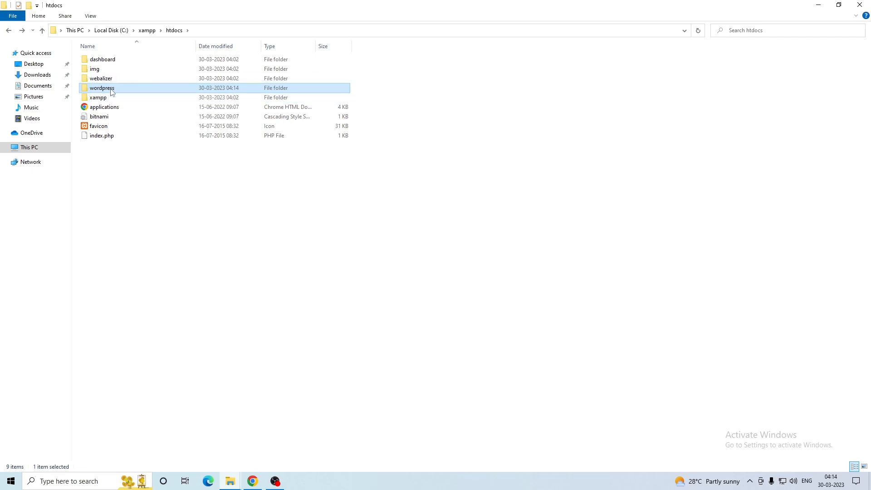
pyautogui.click(139, 180)
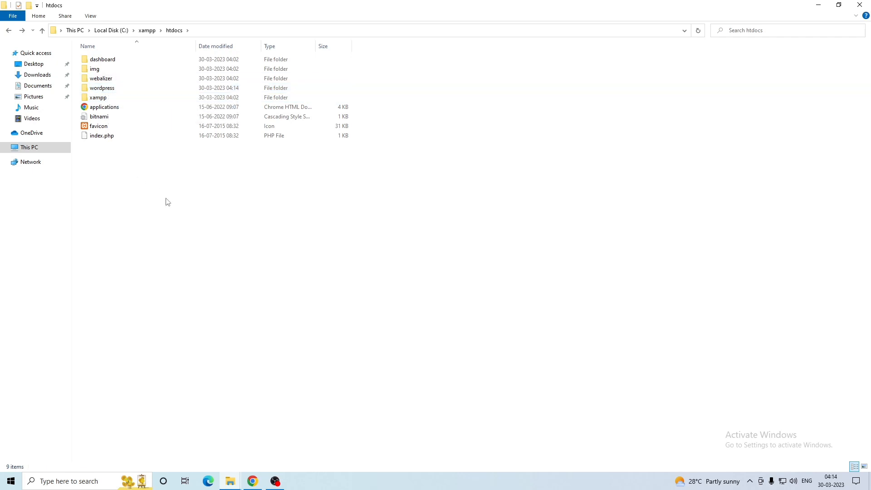
# Load localhost/phpmyadmin in a new Chrome tab, see the connection refused, and minimize Chrome
pyautogui.click(253, 481)
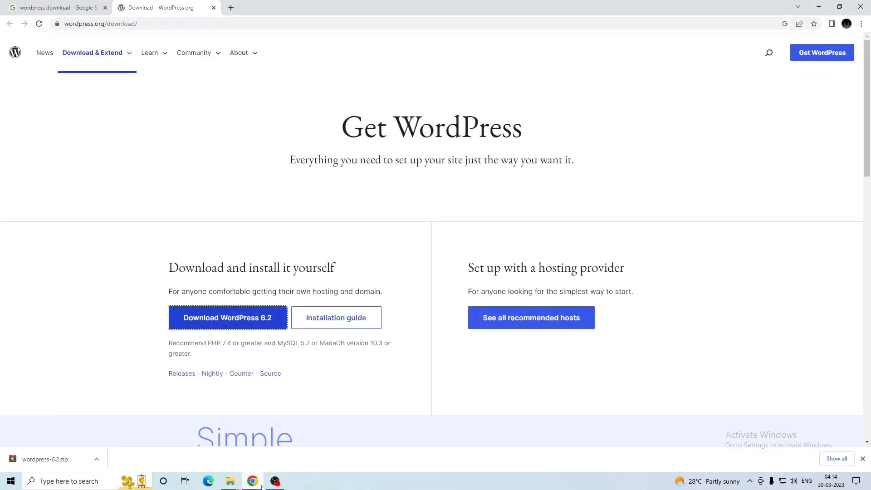
pyautogui.click(231, 8)
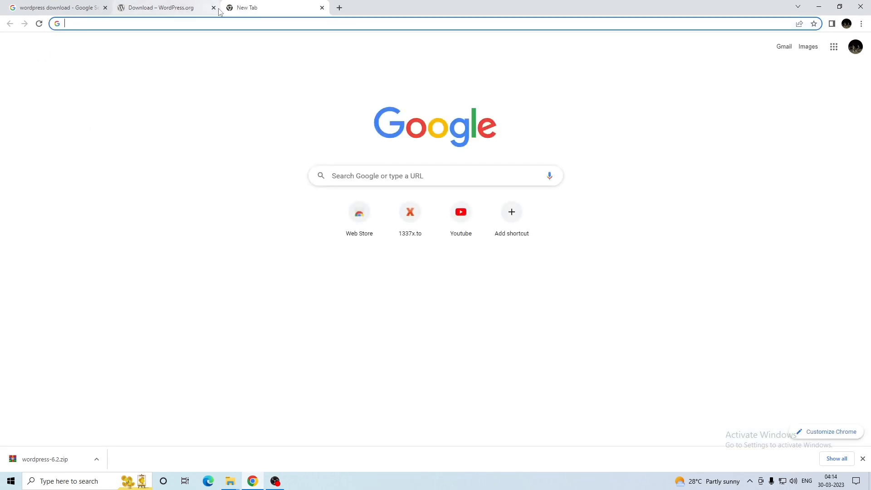
pyautogui.write('localhost')
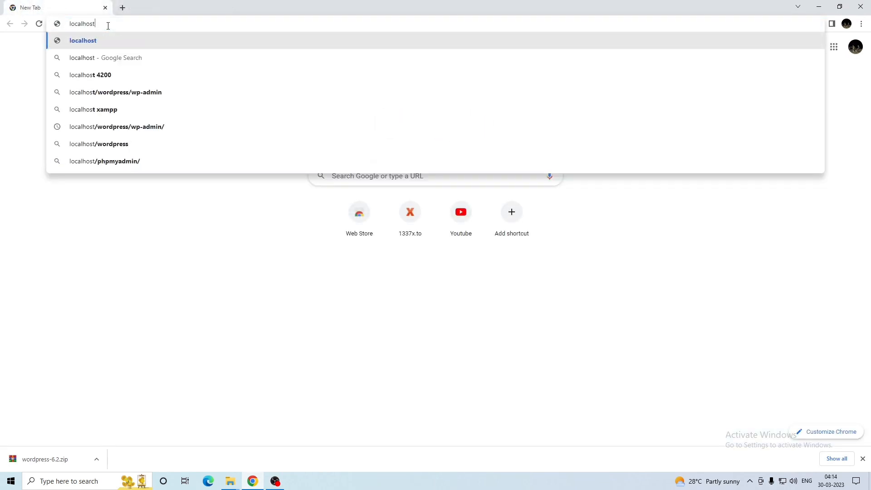
pyautogui.write('/')
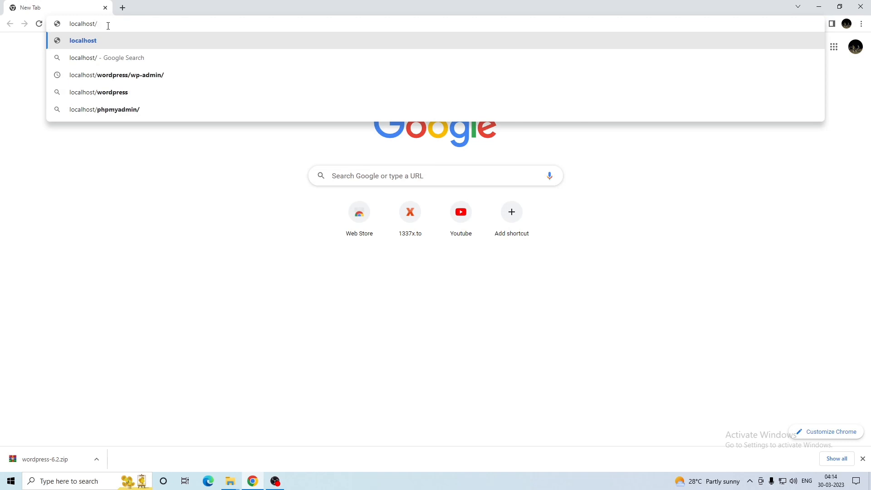
pyautogui.write('ph')
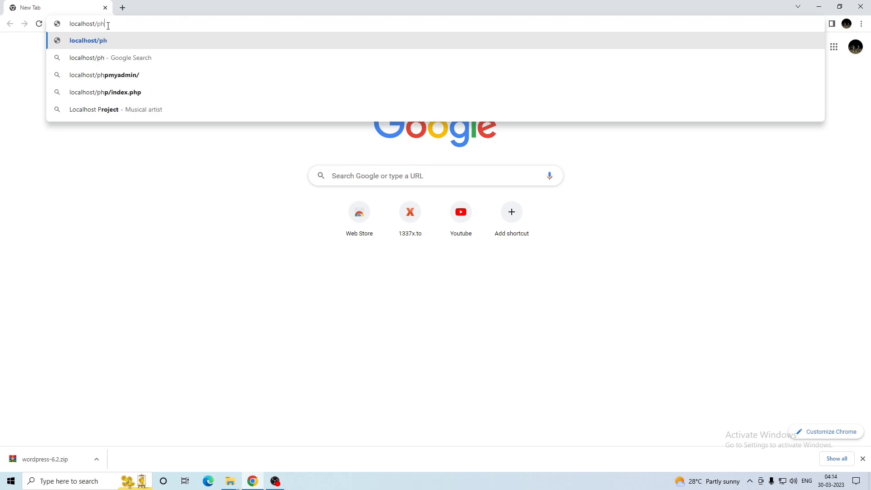
pyautogui.write('pmyadmi')
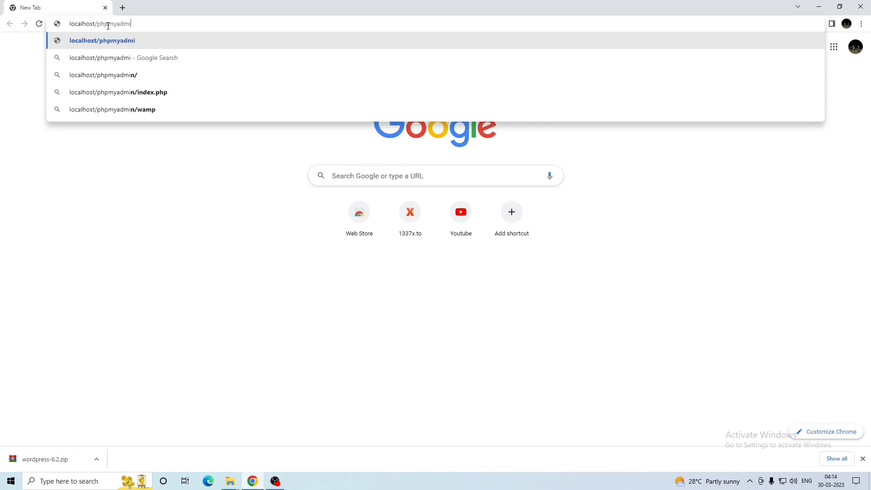
pyautogui.write('n')
pyautogui.press('Return')
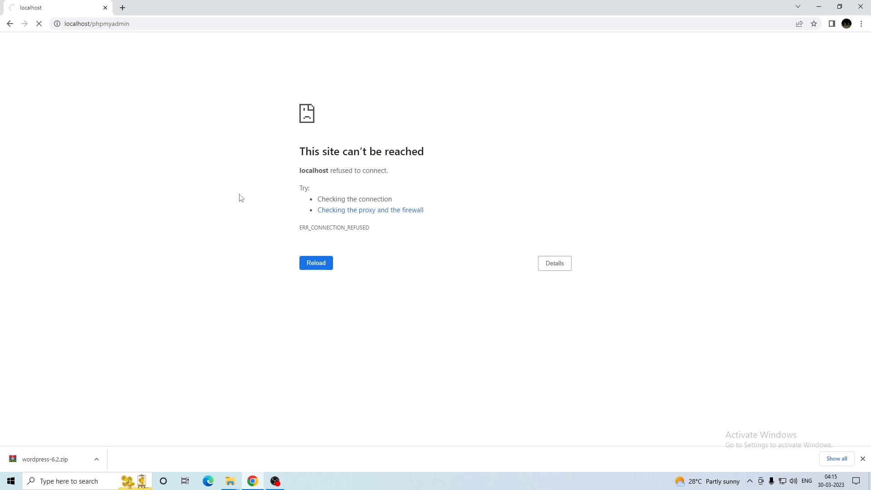
pyautogui.click(811, 11)
# Launch xampp-control, start Apache and MySQL allowing MySQL through the firewall, then return to Chrome
pyautogui.press('BackSpace')
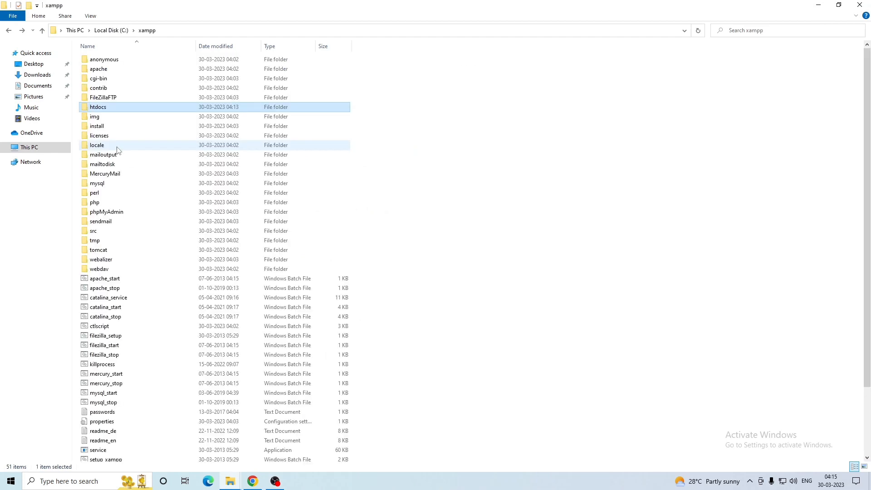
pyautogui.scroll(-3, 129, 184)
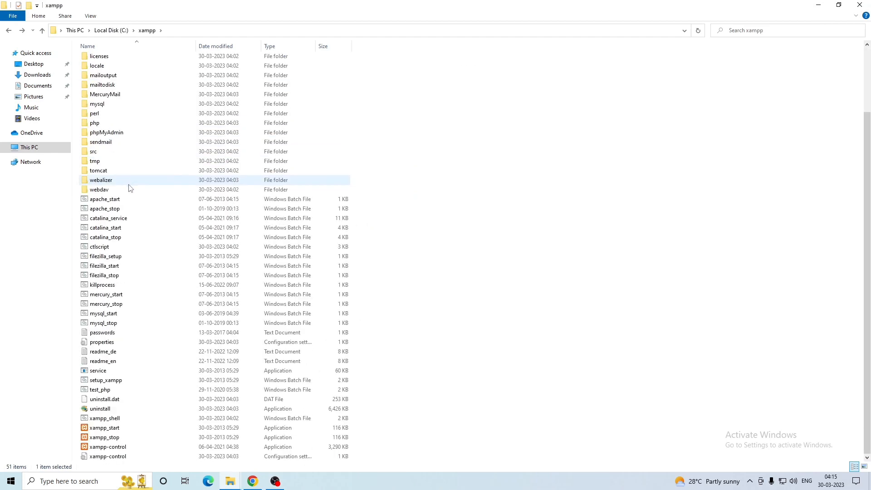
pyautogui.doubleClick(113, 449)
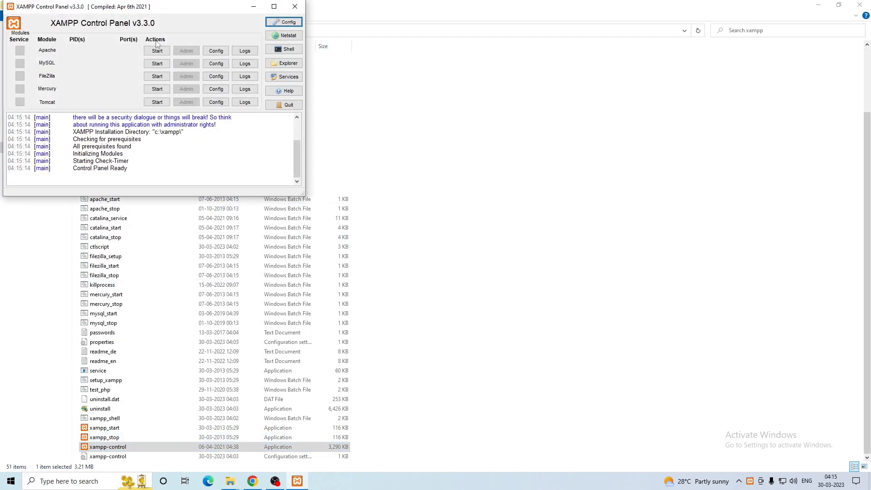
pyautogui.click(157, 51)
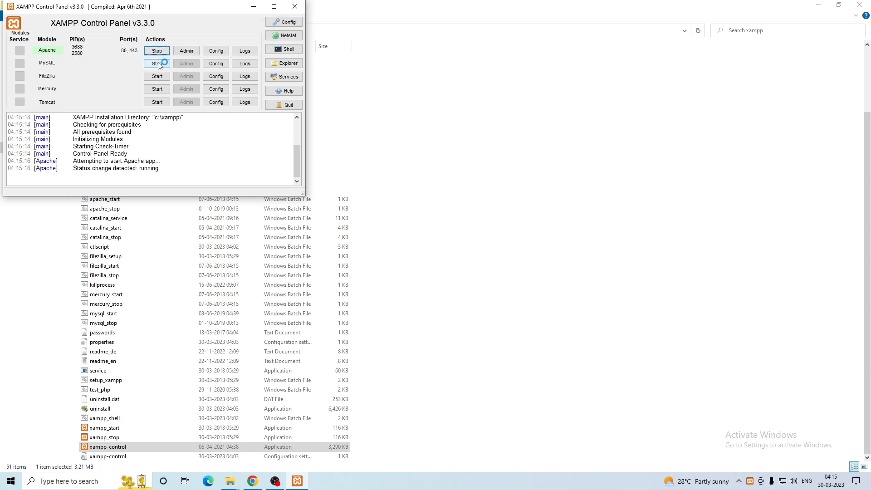
pyautogui.click(159, 63)
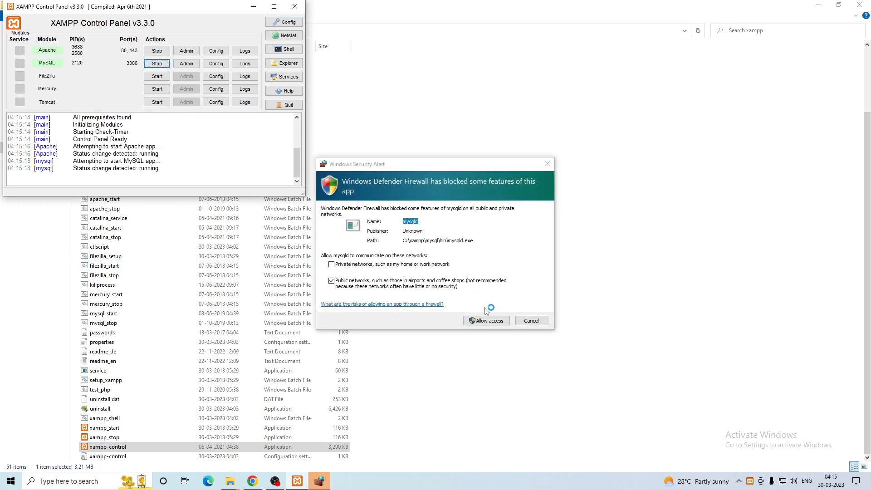
pyautogui.click(487, 321)
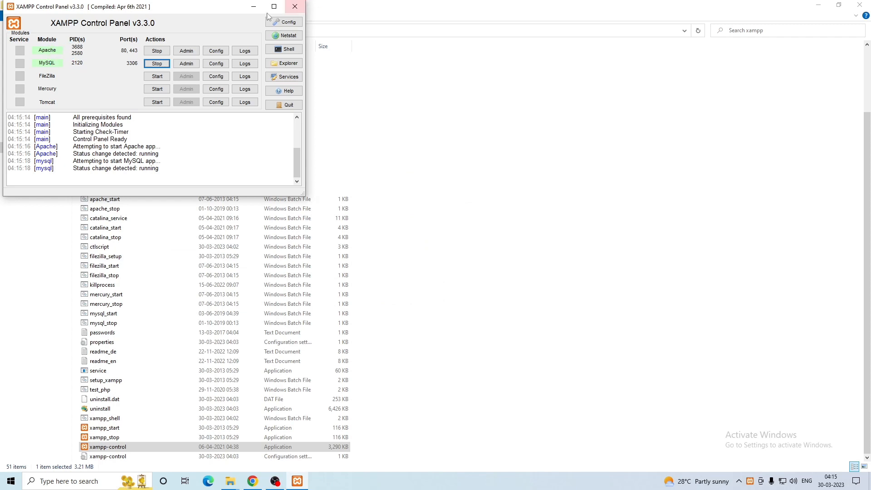
pyautogui.click(254, 7)
pyautogui.click(249, 488)
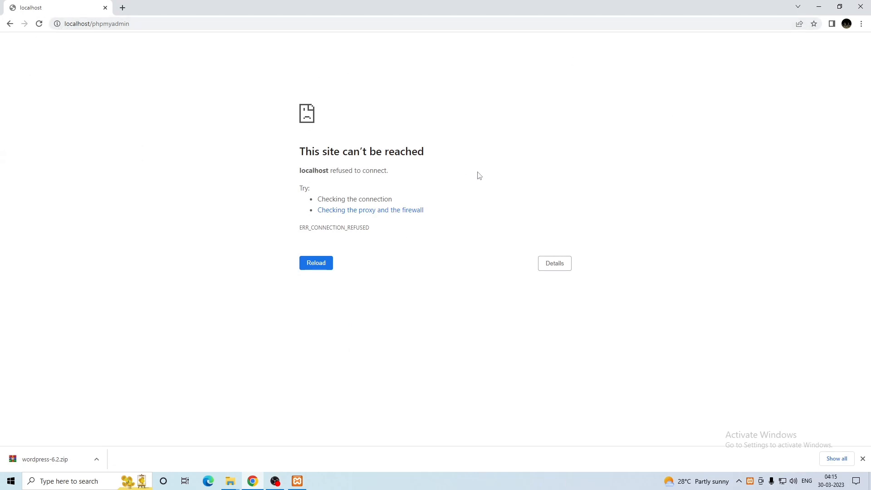
# Reload phpMyAdmin now that the servers run and switch to its Databases tab
pyautogui.click(39, 24)
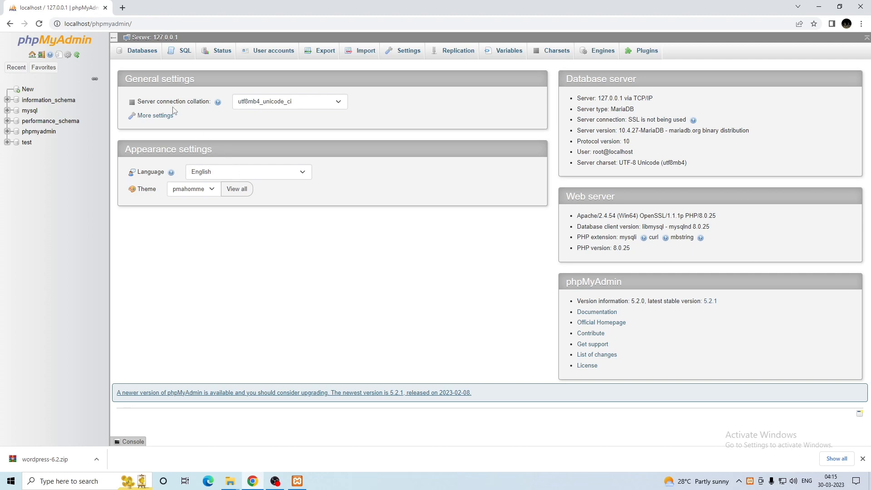
pyautogui.click(132, 55)
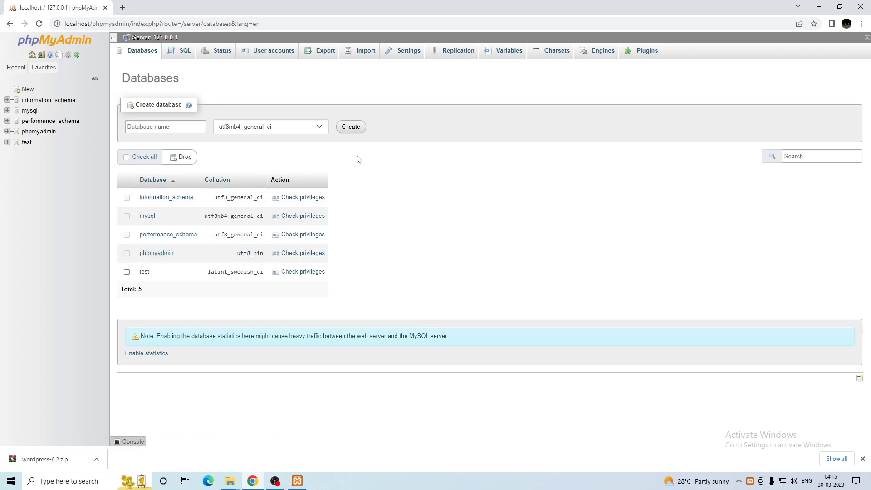
pyautogui.click(354, 129)
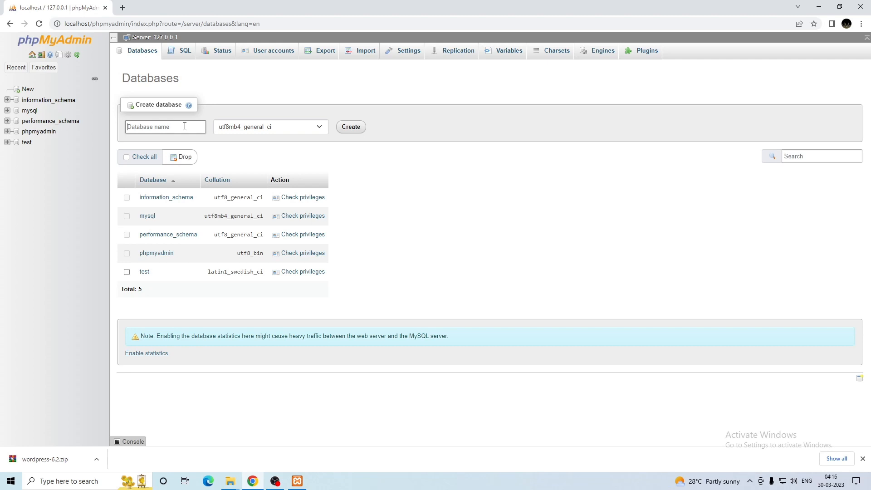
# Enter 'wordpress' as the new database name and create it
pyautogui.write('wordpress')
pyautogui.click(358, 127)
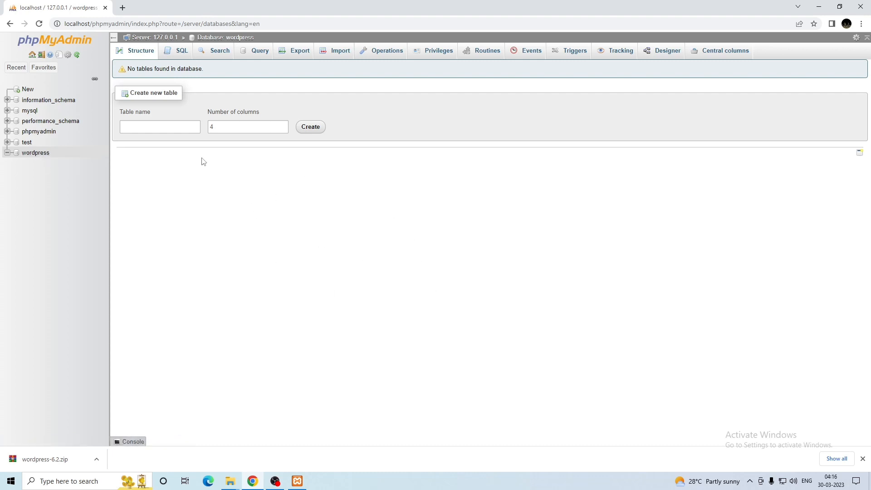
# Replace the phpMyAdmin tab with a new tab loading localhost/wordpress
pyautogui.click(125, 8)
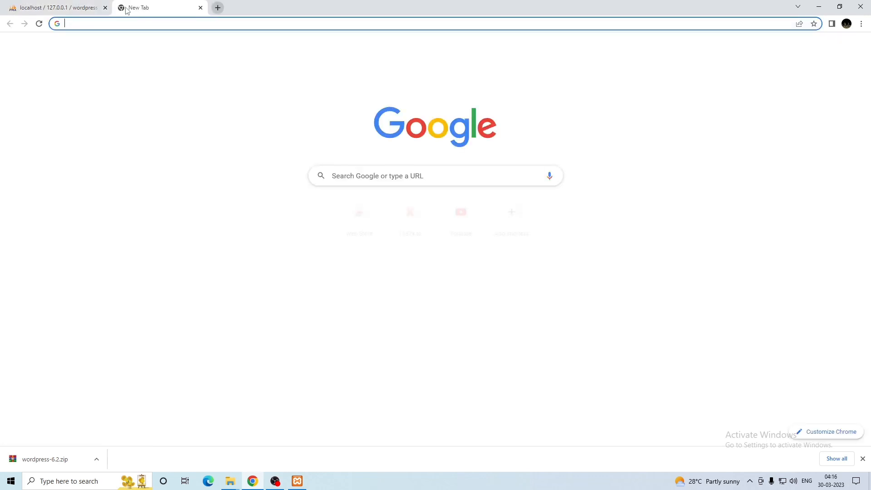
pyautogui.click(104, 8)
pyautogui.click(111, 25)
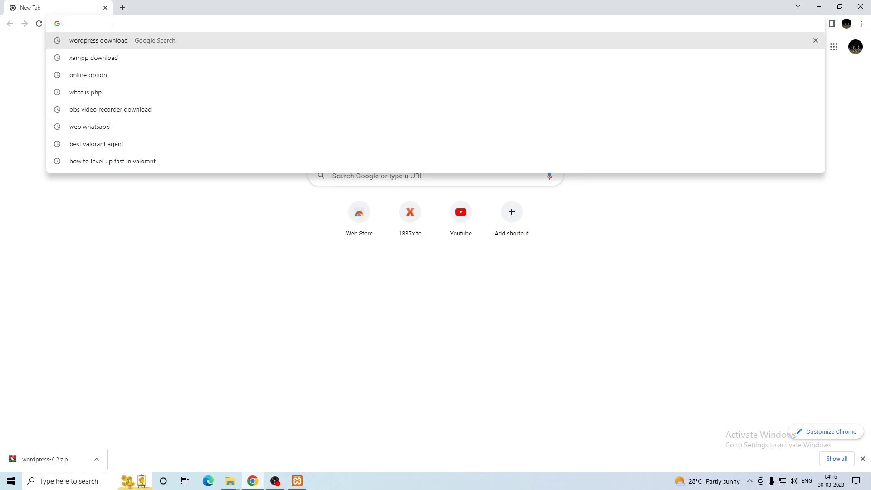
pyautogui.write('lo')
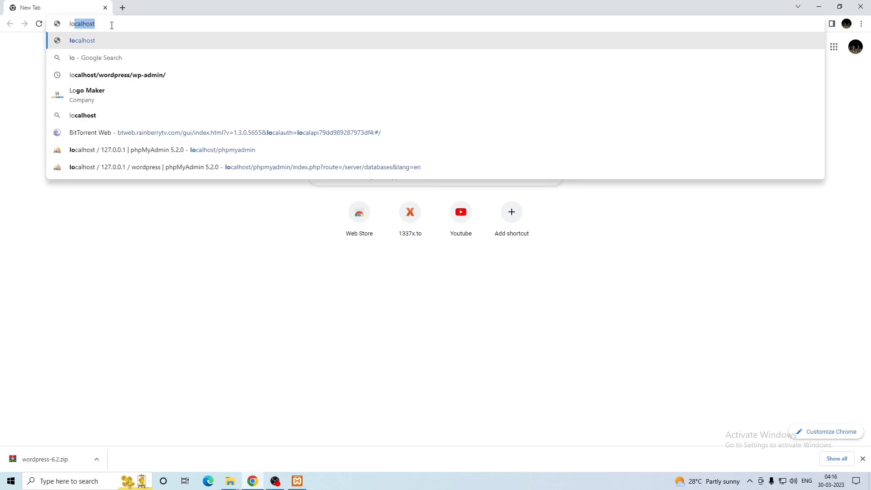
pyautogui.write('calhost')
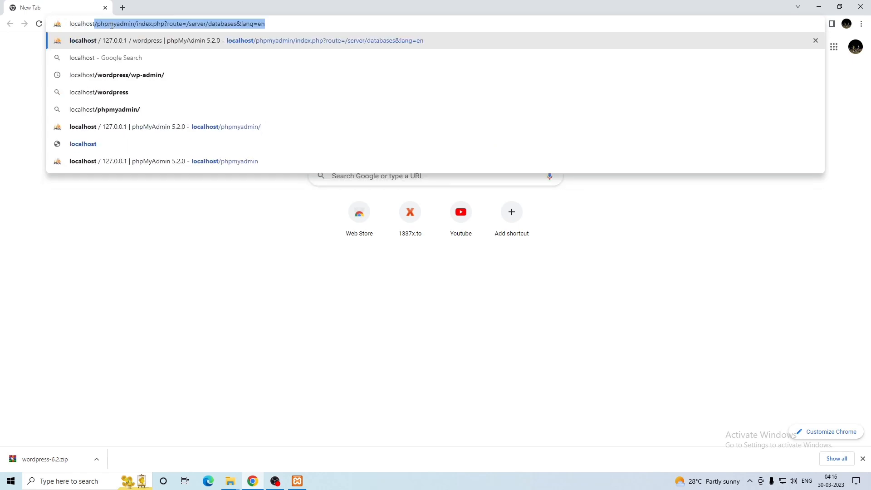
pyautogui.write('/wordpress')
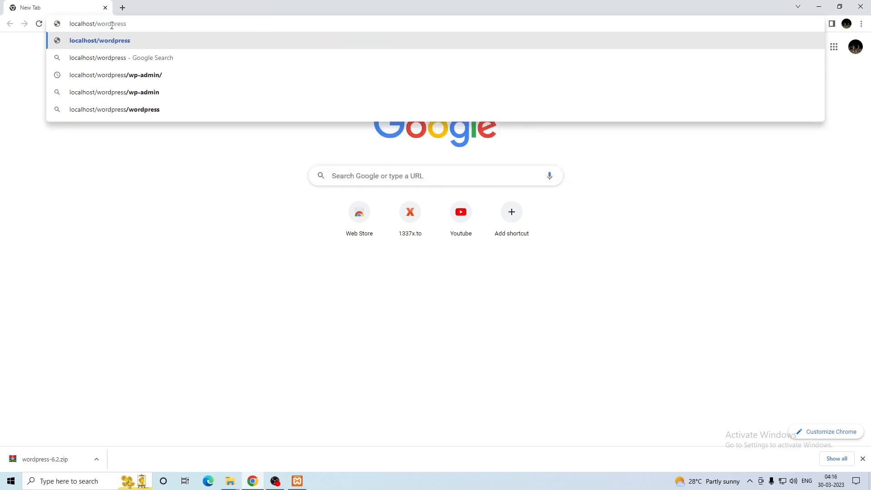
pyautogui.press('Return')
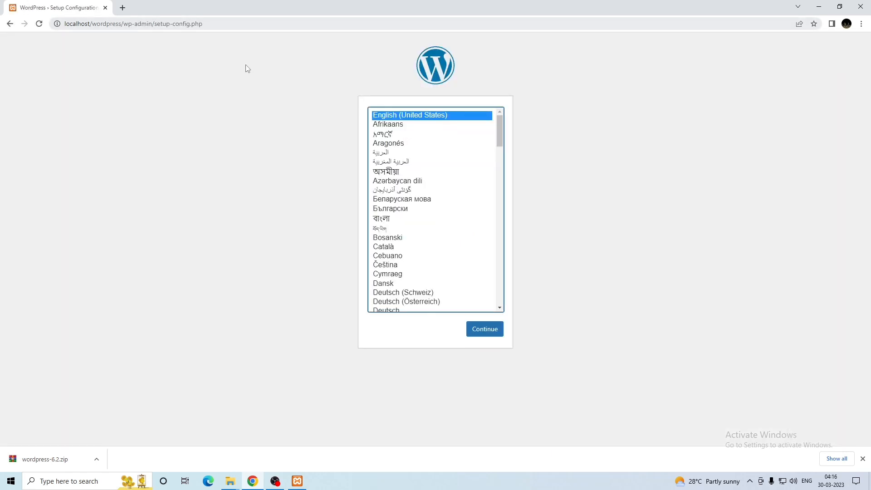
# Continue setup in English (United States) and proceed past the welcome checklist with Let's go!
pyautogui.moveTo(500, 128)
pyautogui.mouseDown()
pyautogui.moveTo(529, 311)
pyautogui.moveTo(492, 117)
pyautogui.mouseUp()
pyautogui.click(477, 332)
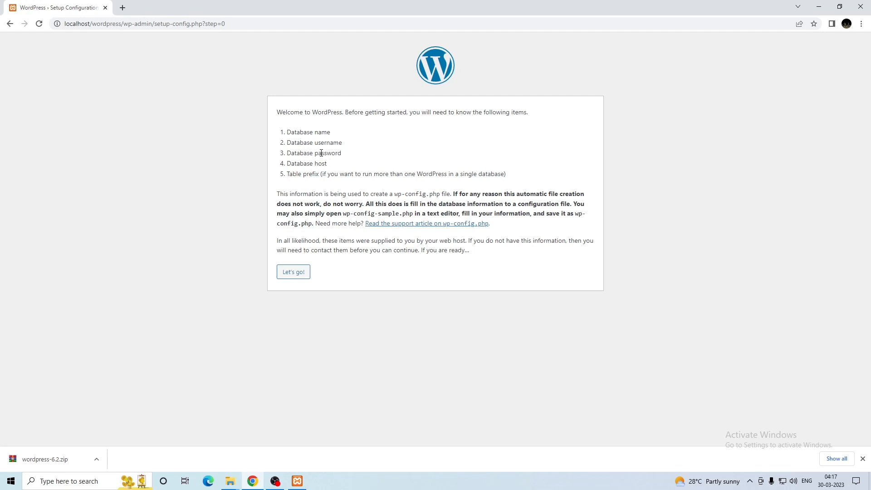
pyautogui.moveTo(285, 134); pyautogui.dragTo(521, 177)
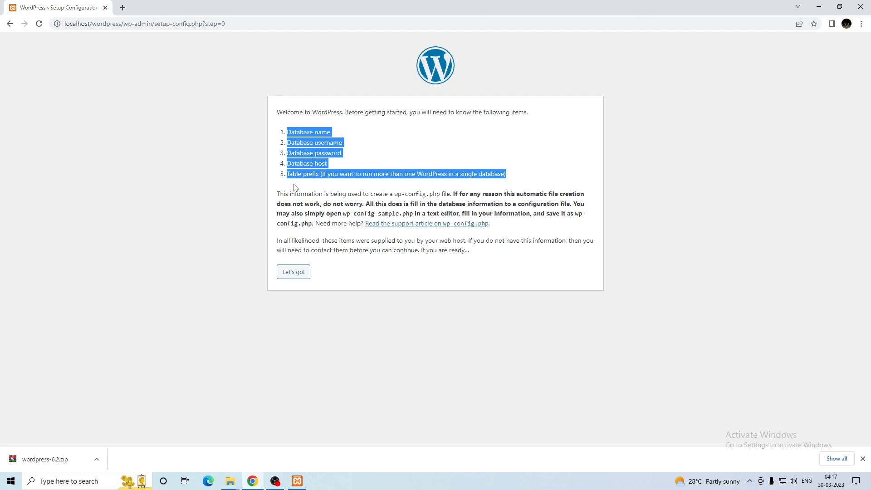
pyautogui.click(458, 326)
pyautogui.click(294, 273)
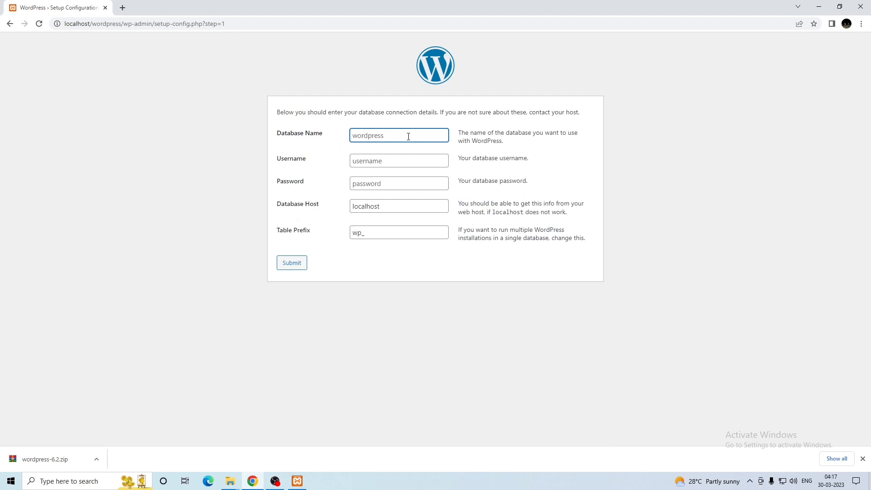
# Connect to database 'wordpress' as root with an empty password on localhost, then run the installation
pyautogui.write('wordpress')
pyautogui.click(386, 160)
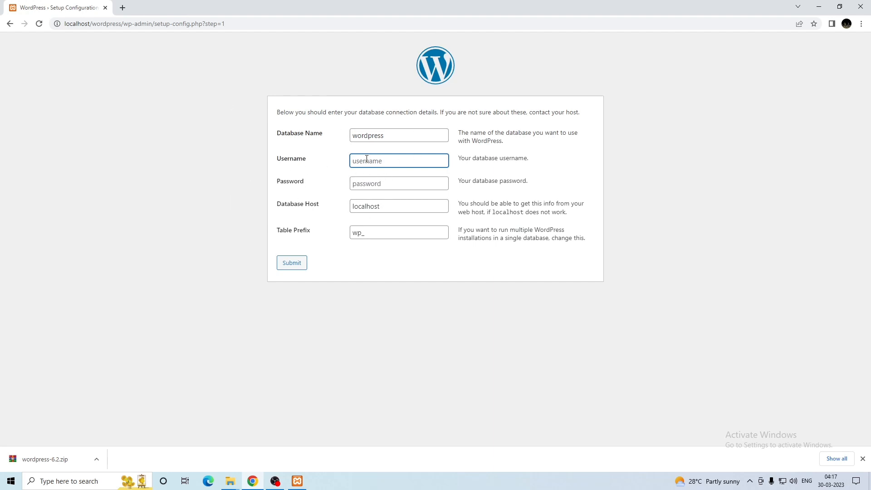
pyautogui.write('root')
pyautogui.click(380, 186)
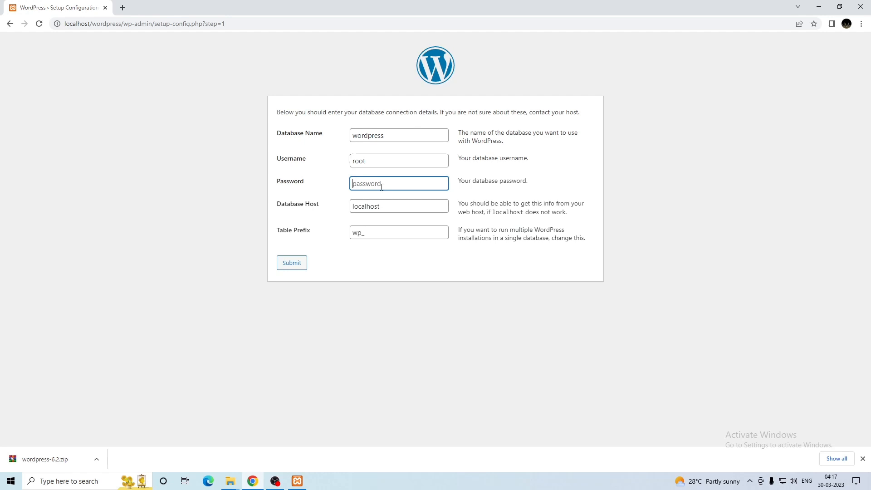
pyautogui.click(415, 208)
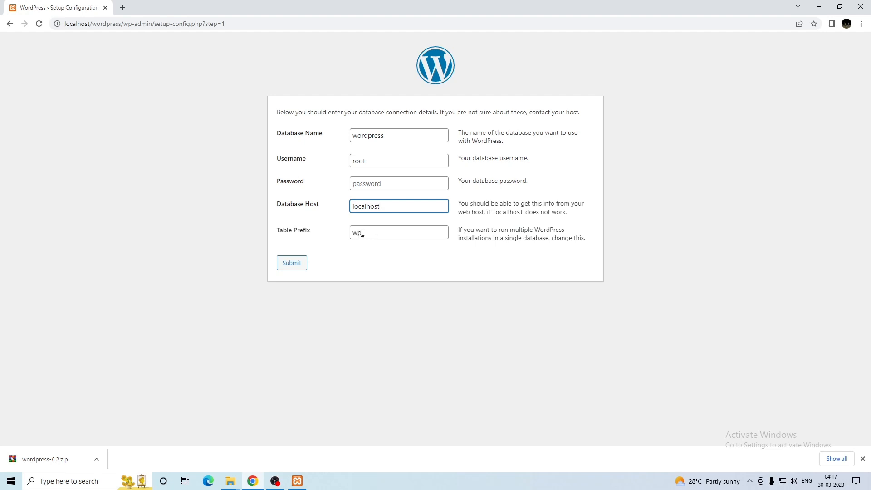
pyautogui.click(294, 264)
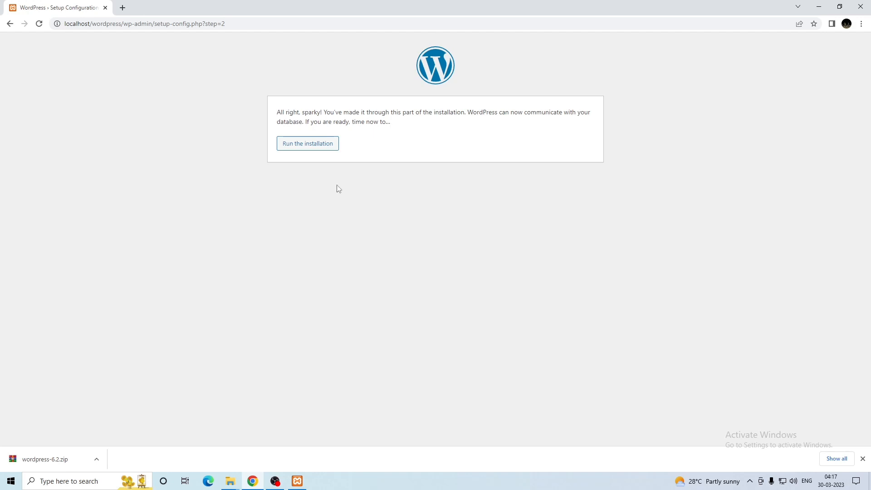
pyautogui.click(320, 149)
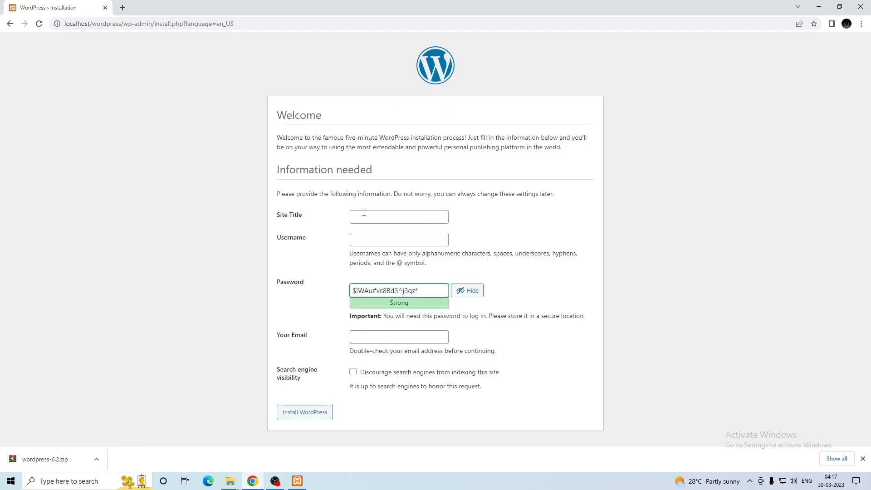
# Enter site title 'demo', admin username 'demo2023' and a short weak password, confirming its use
pyautogui.click(364, 214)
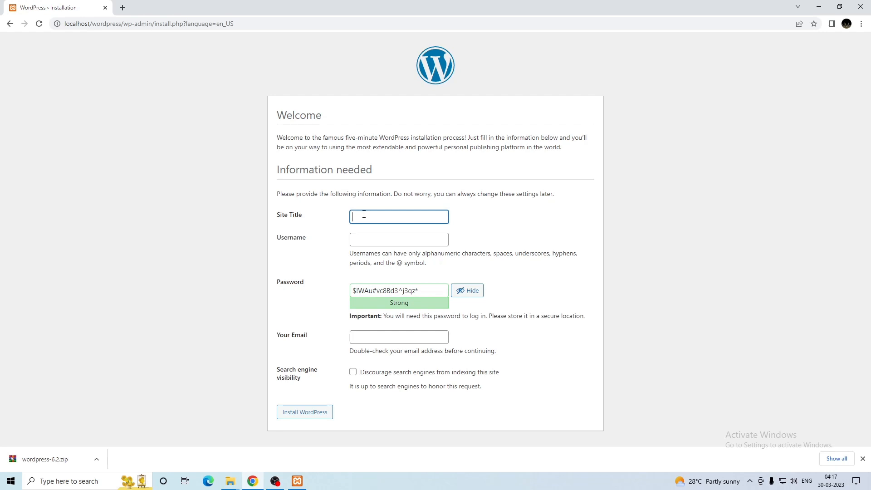
pyautogui.write('demo')
pyautogui.press('Tab')
pyautogui.write('dem')
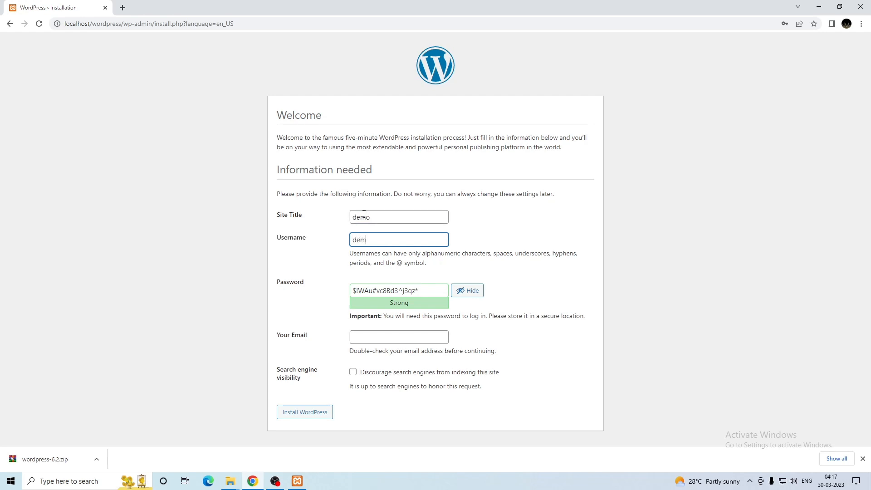
pyautogui.write('o2023')
pyautogui.press('Tab')
pyautogui.write('1234')
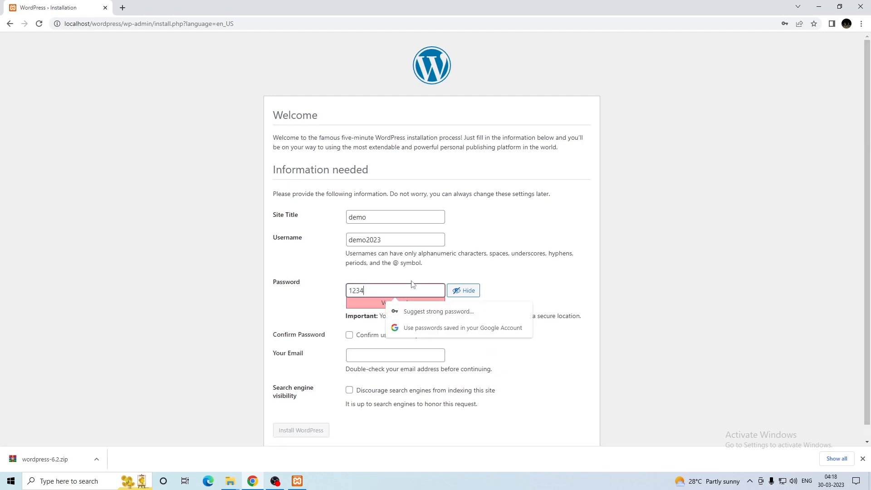
pyautogui.click(476, 275)
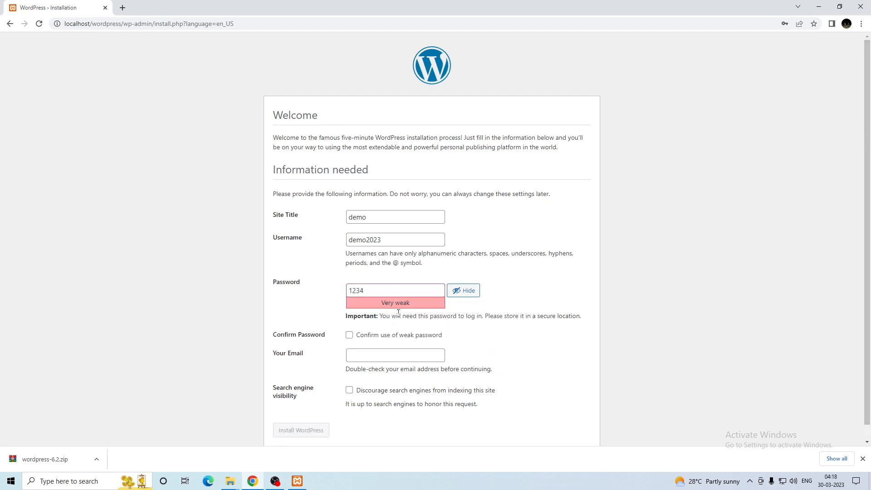
pyautogui.click(349, 336)
# Fill in the admin email address, re-confirm the weak password and install WordPress
pyautogui.click(370, 358)
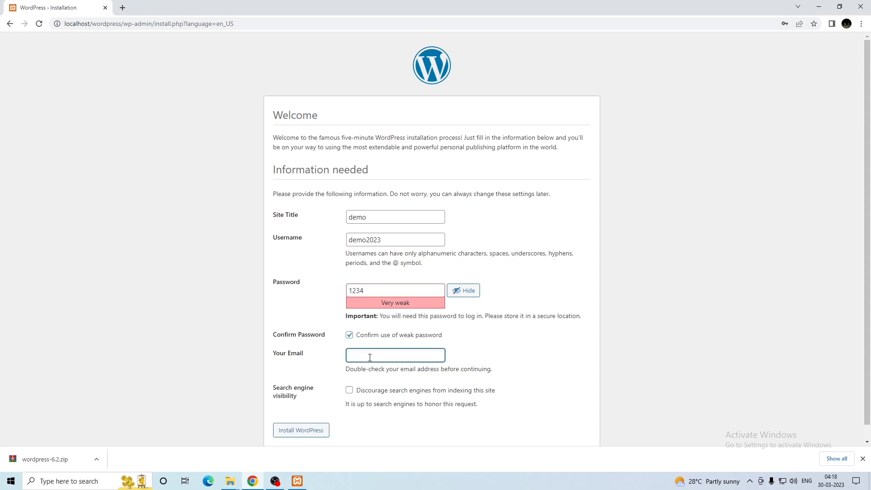
pyautogui.scroll(-1, 369, 358)
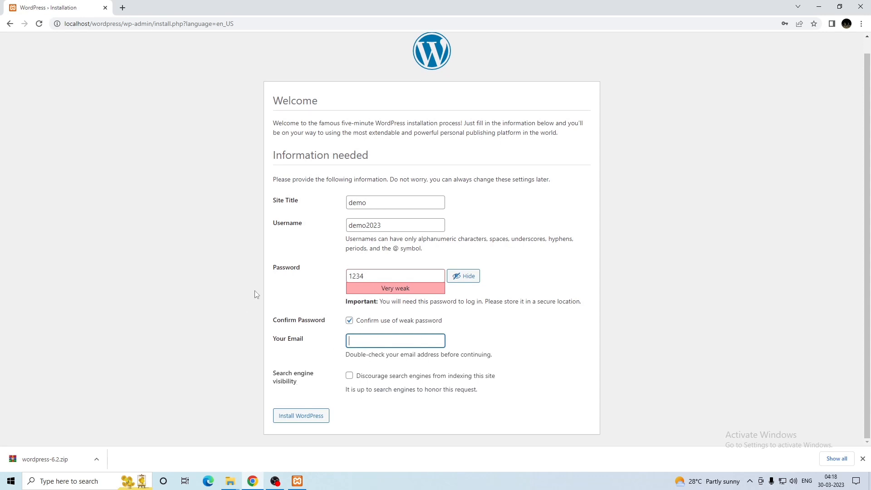
pyautogui.click(307, 417)
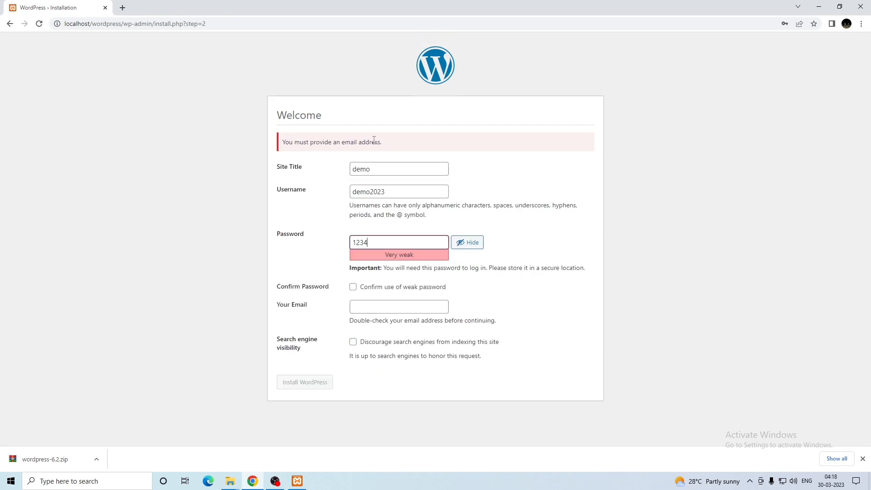
pyautogui.click(374, 310)
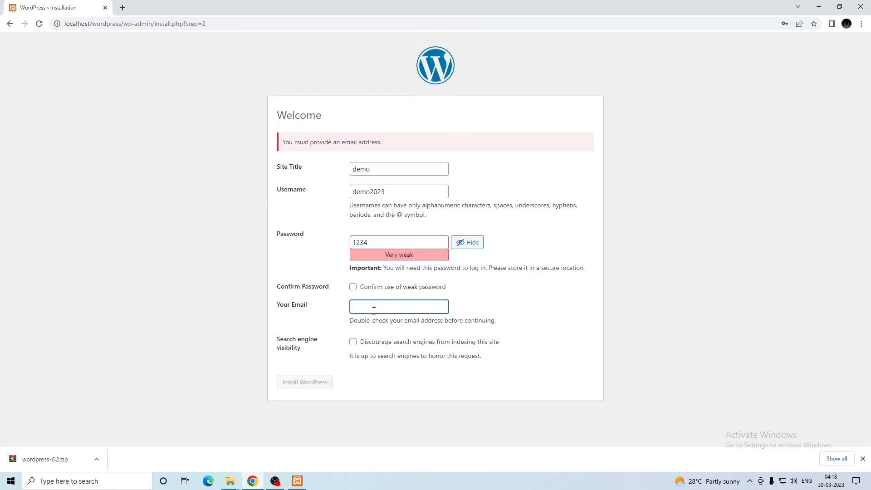
pyautogui.click(361, 401)
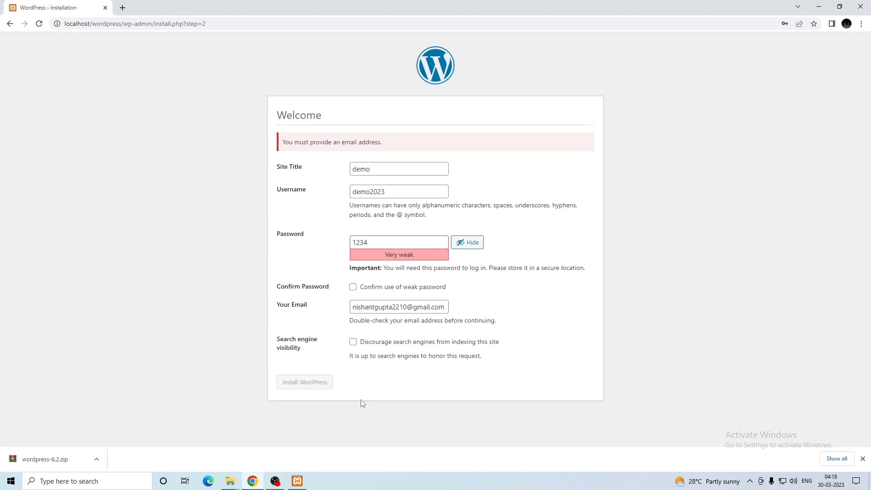
pyautogui.click(353, 286)
pyautogui.click(315, 384)
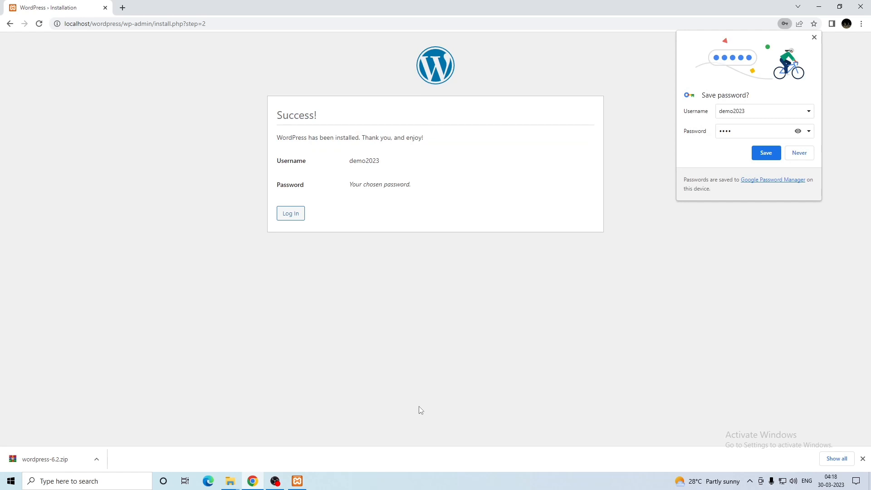
# Decline Chrome's password save, review the demo2023 login details, and go to the login page
pyautogui.click(798, 155)
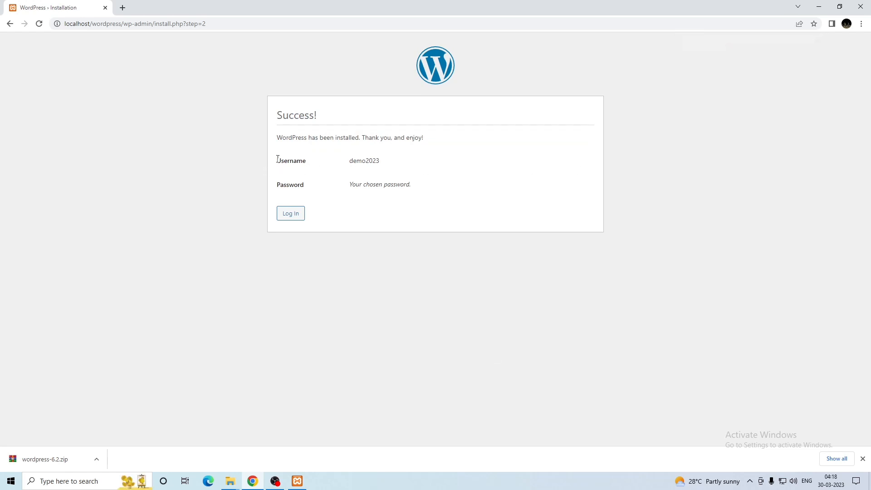
pyautogui.moveTo(273, 162); pyautogui.dragTo(422, 189)
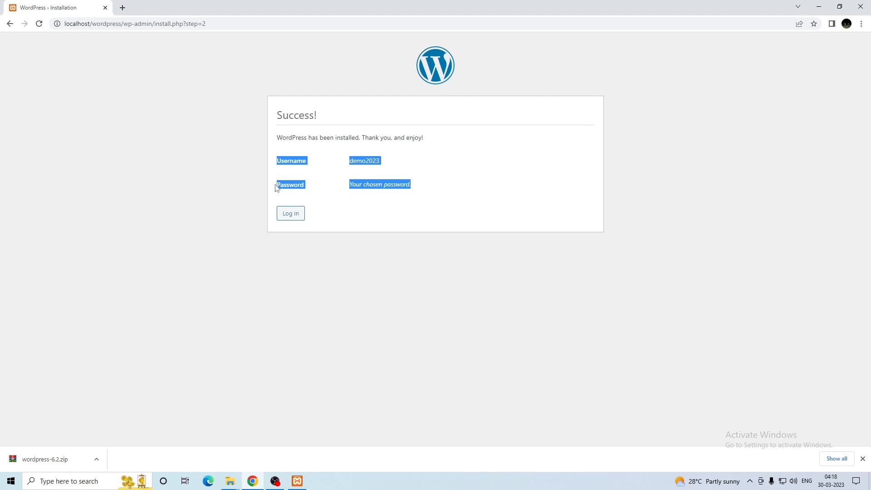
pyautogui.moveTo(345, 162); pyautogui.dragTo(454, 195)
pyautogui.click(454, 195)
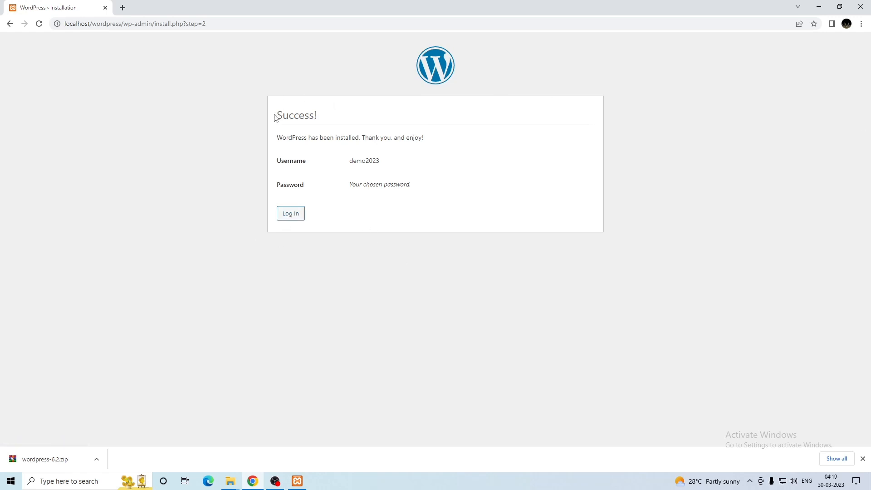
pyautogui.moveTo(275, 115); pyautogui.dragTo(438, 148)
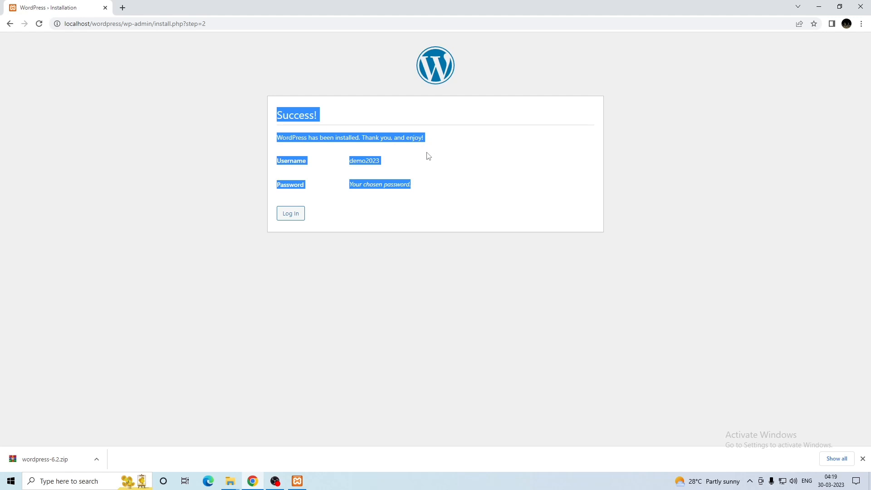
pyautogui.click(328, 213)
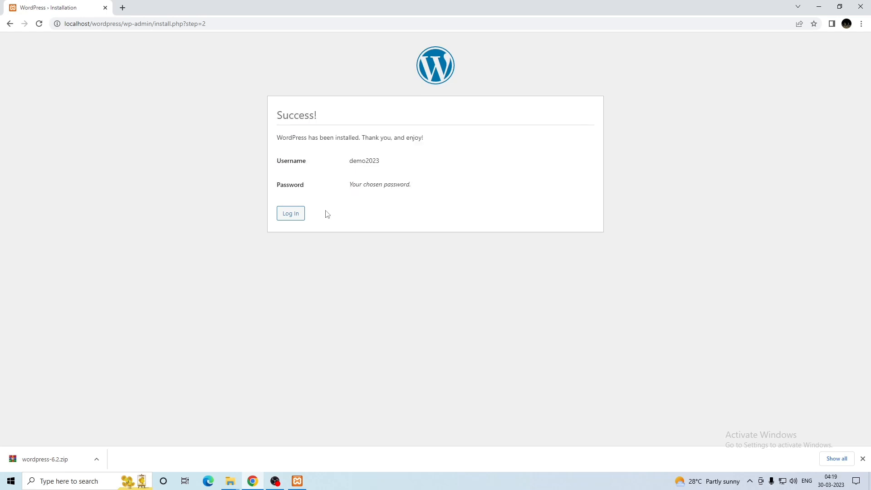
pyautogui.click(298, 215)
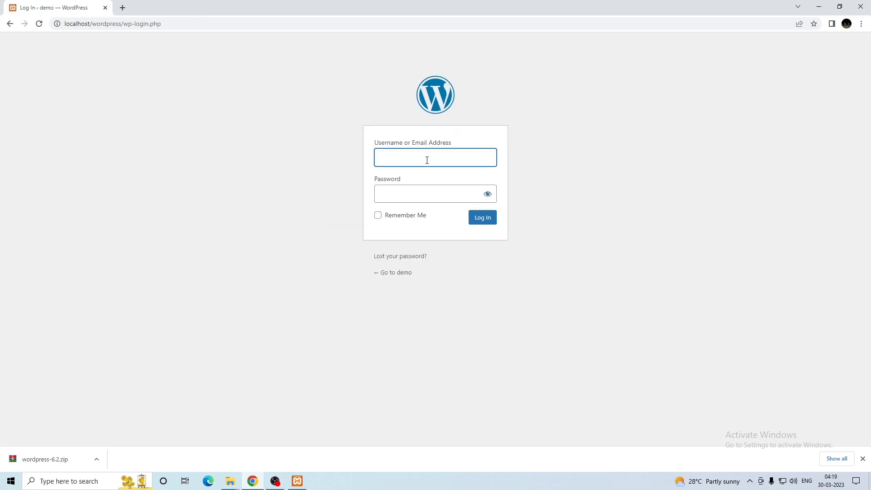
# Log in with username demo2023 and the account password
pyautogui.write('demo2023')
pyautogui.click(422, 191)
pyautogui.write('demo')
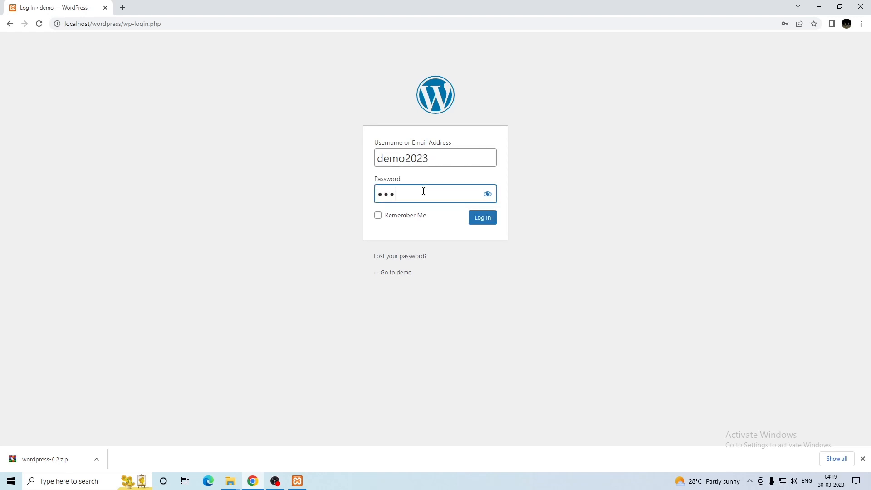
pyautogui.click(484, 217)
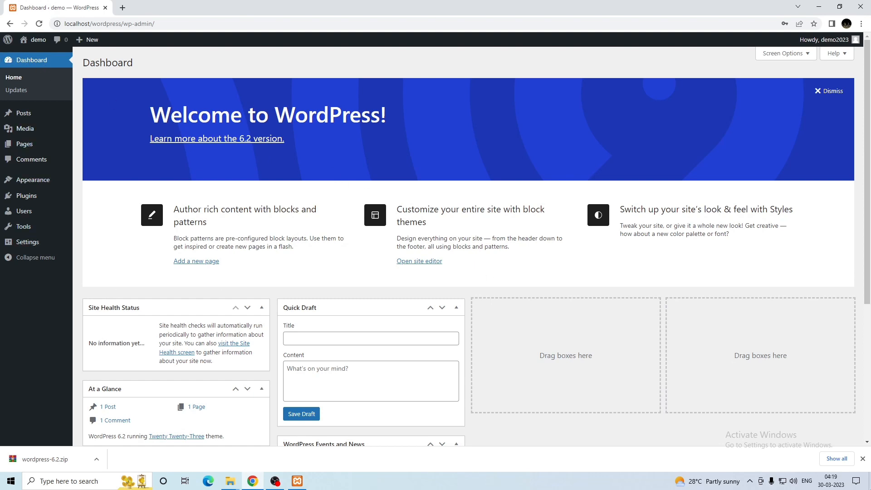
# Close the download bar and open the live site in a new browser tab
pyautogui.click(862, 458)
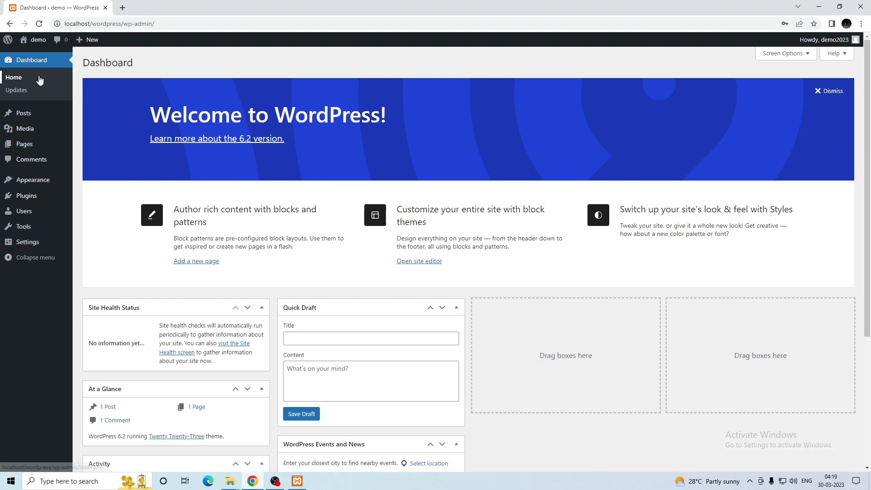
pyautogui.moveTo(34, 40)
pyautogui.rightClick(30, 55)
pyautogui.click(47, 65)
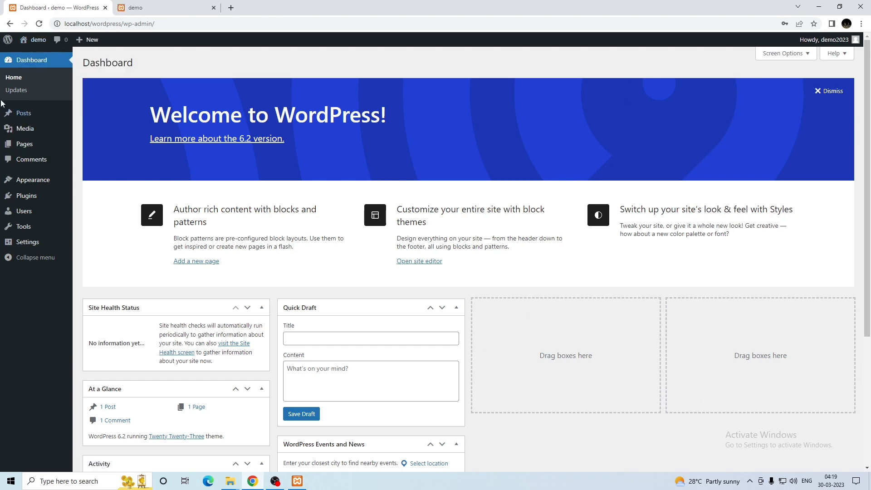
# Browse the Posts, Media, Pages and Themes admin screens, then view the site's front page
pyautogui.click(22, 116)
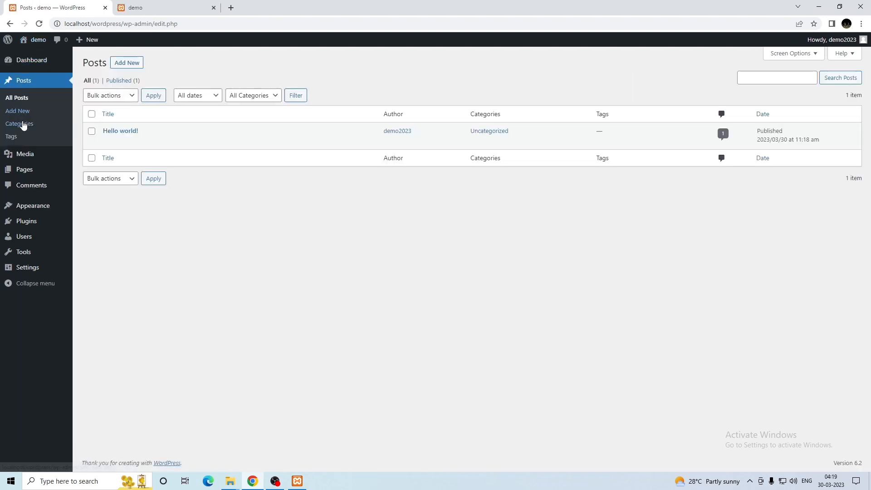
pyautogui.click(28, 159)
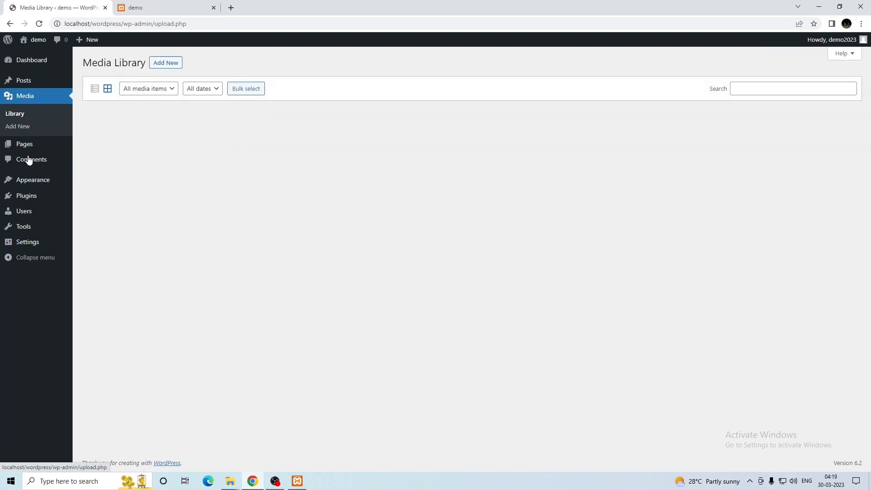
pyautogui.click(28, 144)
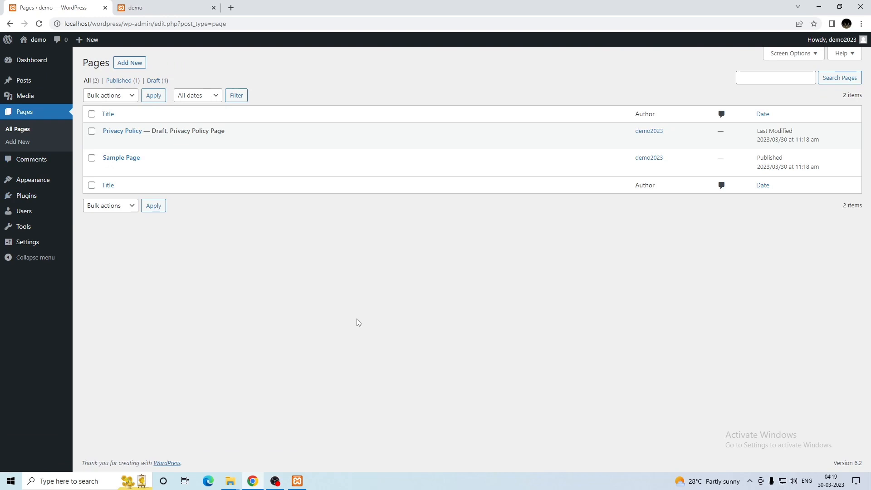
pyautogui.click(19, 179)
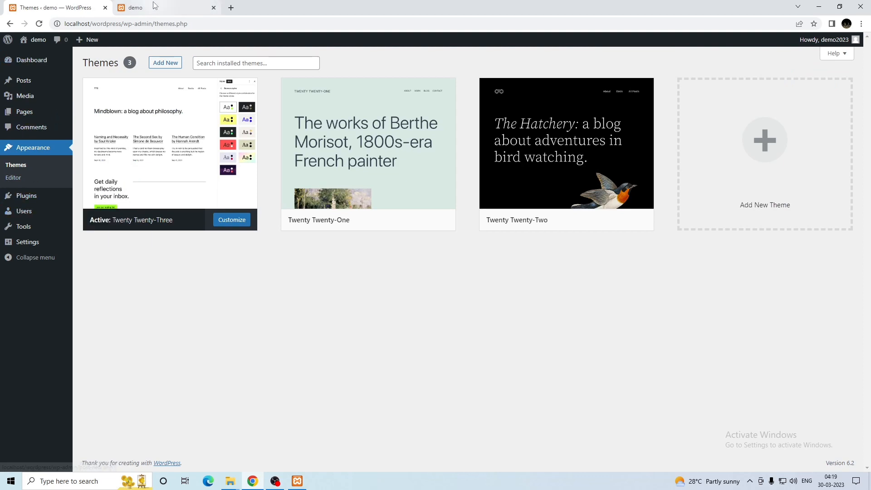
pyautogui.moveTo(40, 42)
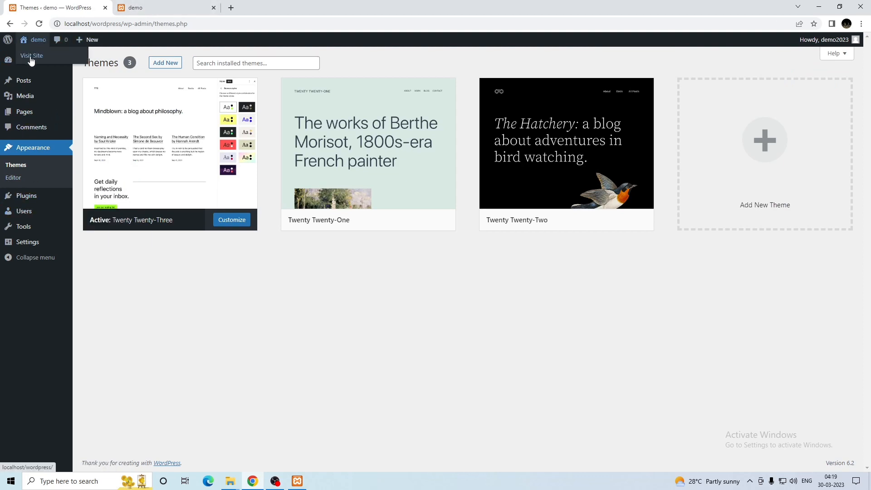
pyautogui.click(31, 60)
# Scroll through the front page's Hello world! post, then return to the Themes admin tab
pyautogui.scroll(-3, 249, 209)
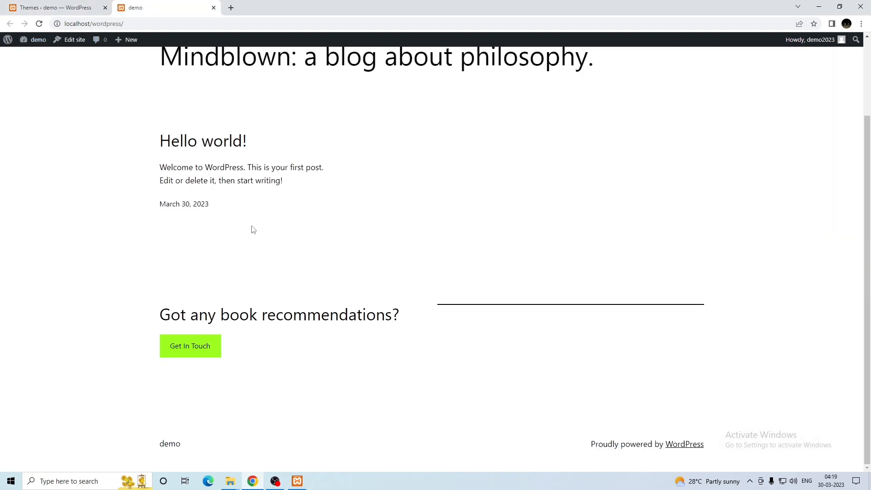
pyautogui.scroll(3, 433, 331)
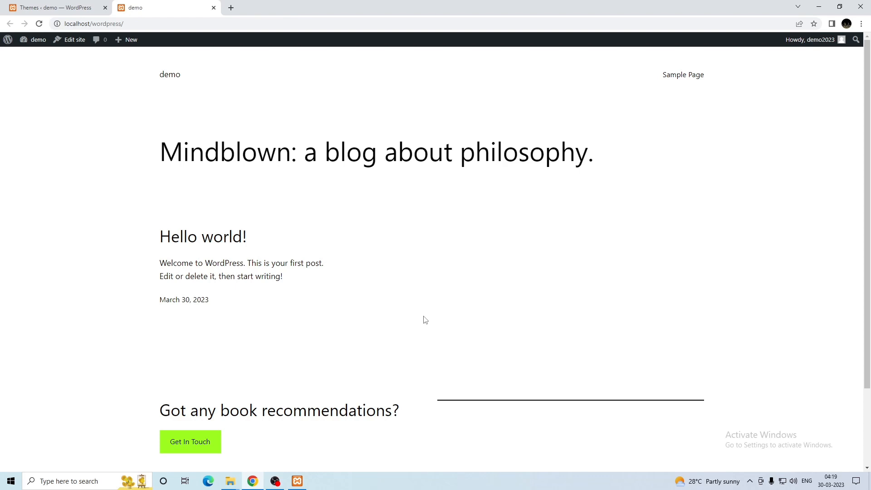
pyautogui.click(34, 8)
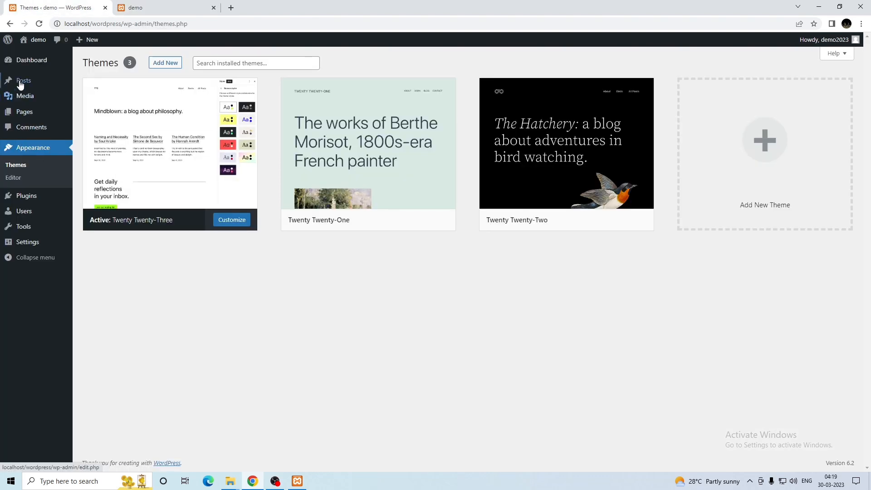
# Open the Dashboard, glance at the demo site tab, and come back to the Dashboard
pyautogui.click(20, 63)
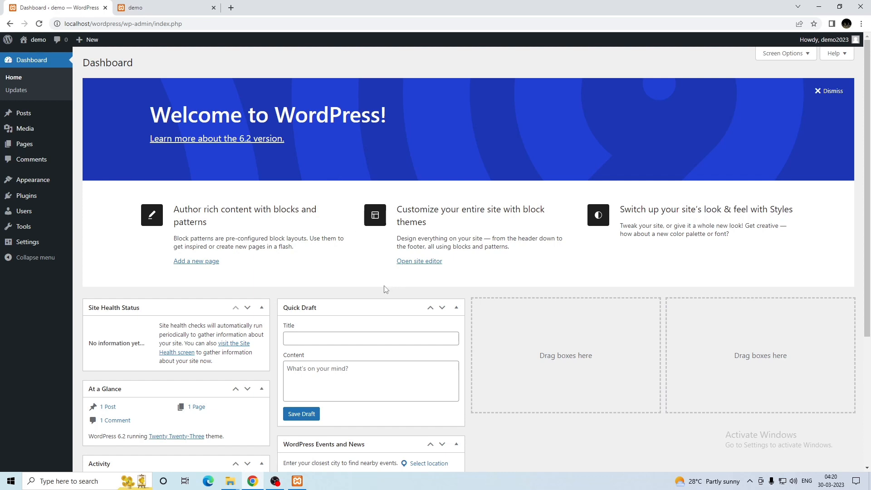
pyautogui.click(161, 5)
pyautogui.click(98, 3)
pyautogui.moveTo(89, 40)
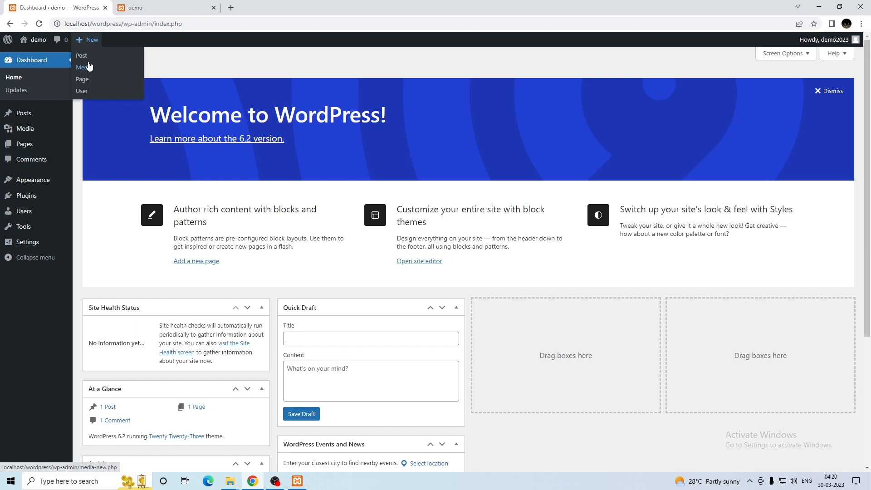